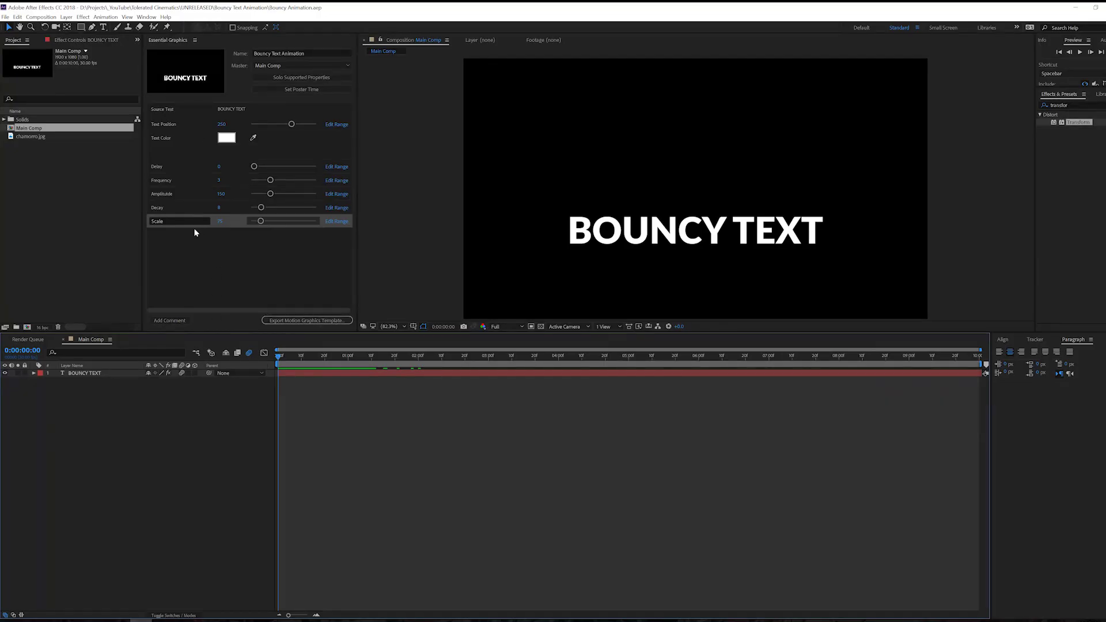
- Play the animation, then replace the template's source text with CHANGE TEXT
key("space")
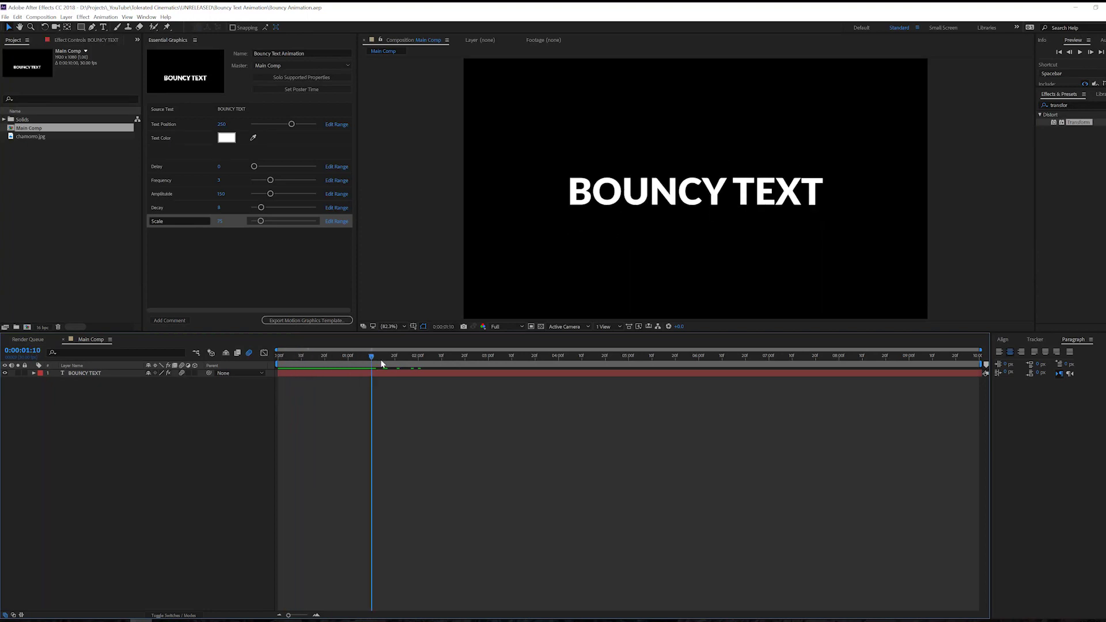
left_click(240, 109)
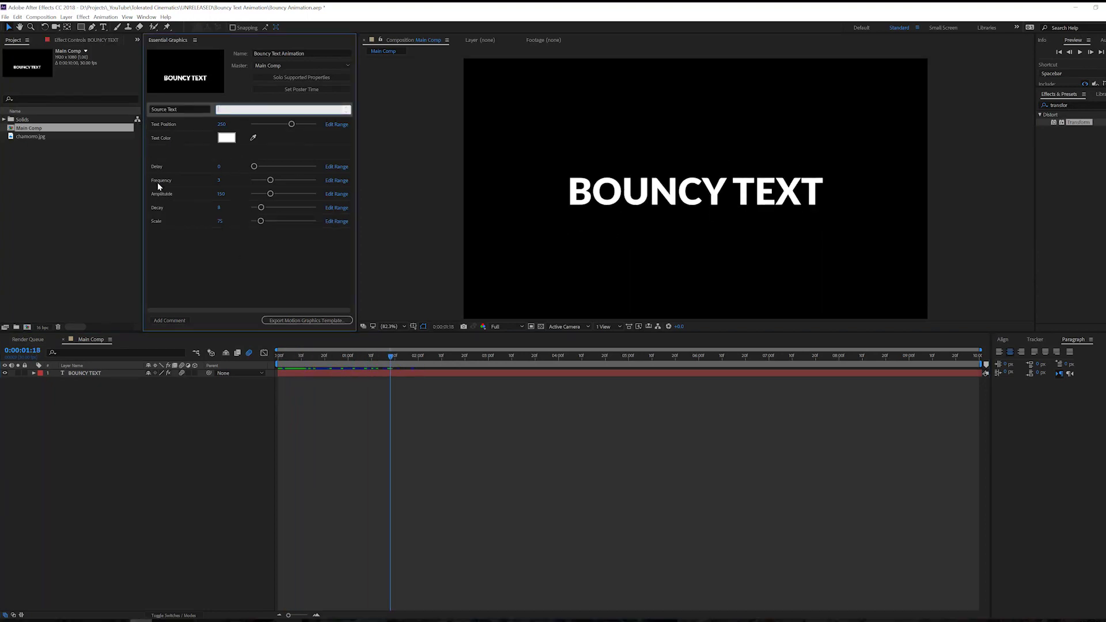
type("CHANGE TEXT")
left_click(173, 243)
- Set the template's text colour to red
left_click(227, 137)
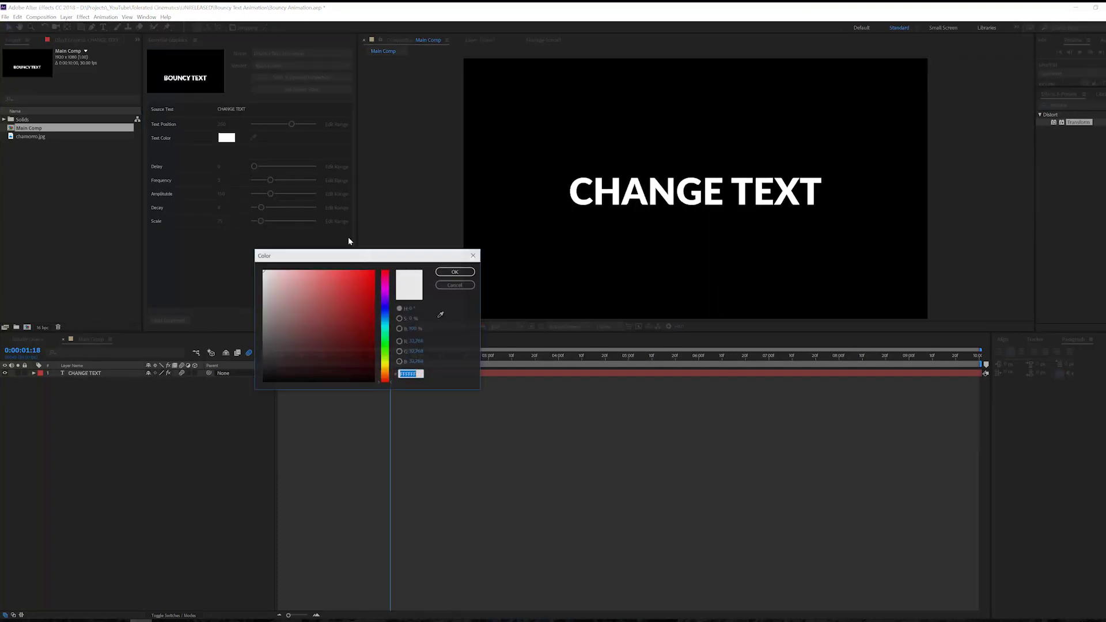
left_click(342, 306)
left_click(459, 273)
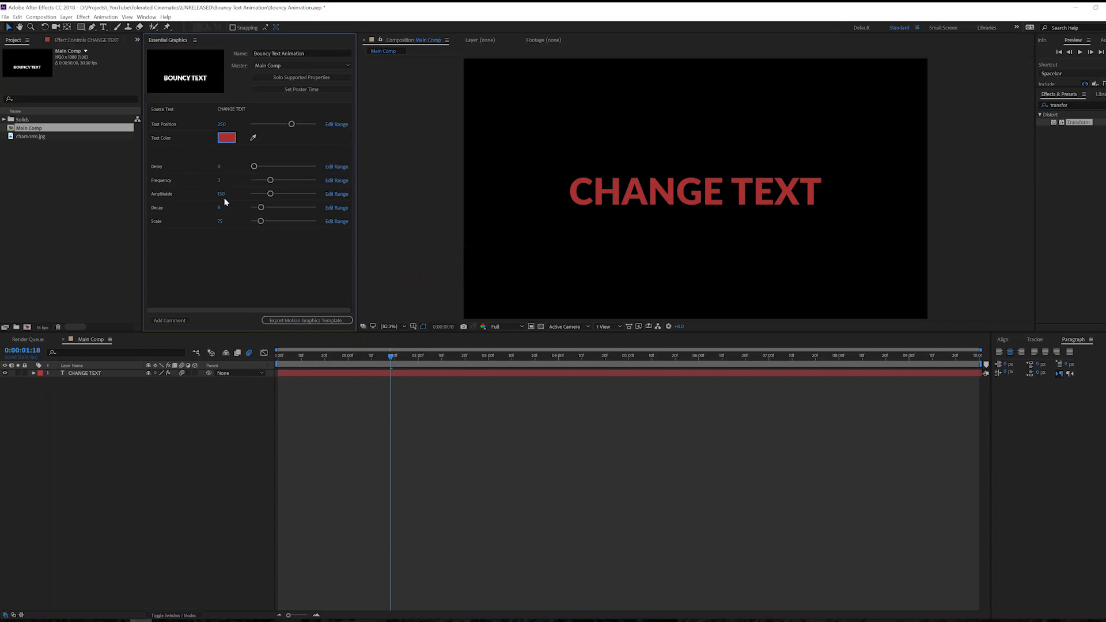
left_click(218, 169)
- Enter Frequency 5, Amplitude 100 and Decay 7, and lower Scale to 55
left_click(214, 182)
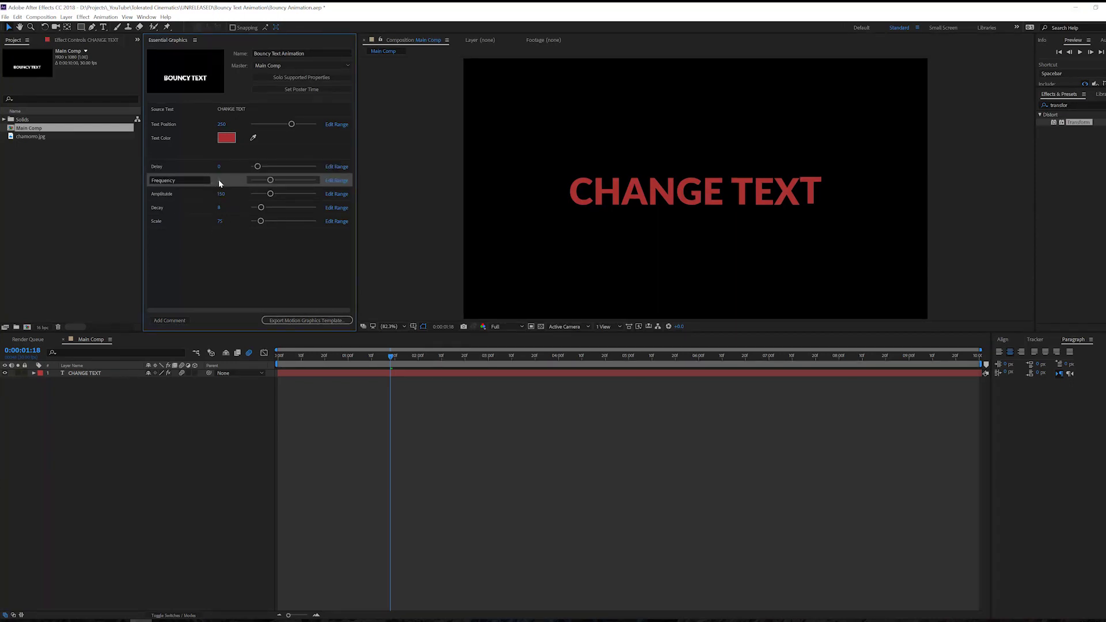
type("5")
left_click(220, 194)
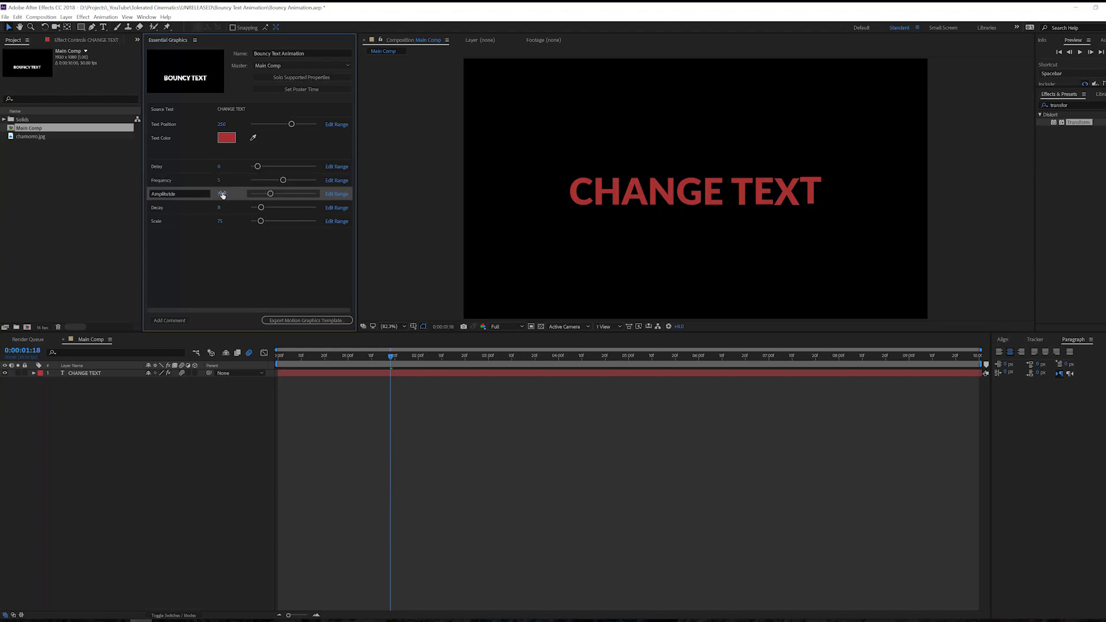
type("100")
left_click(214, 209)
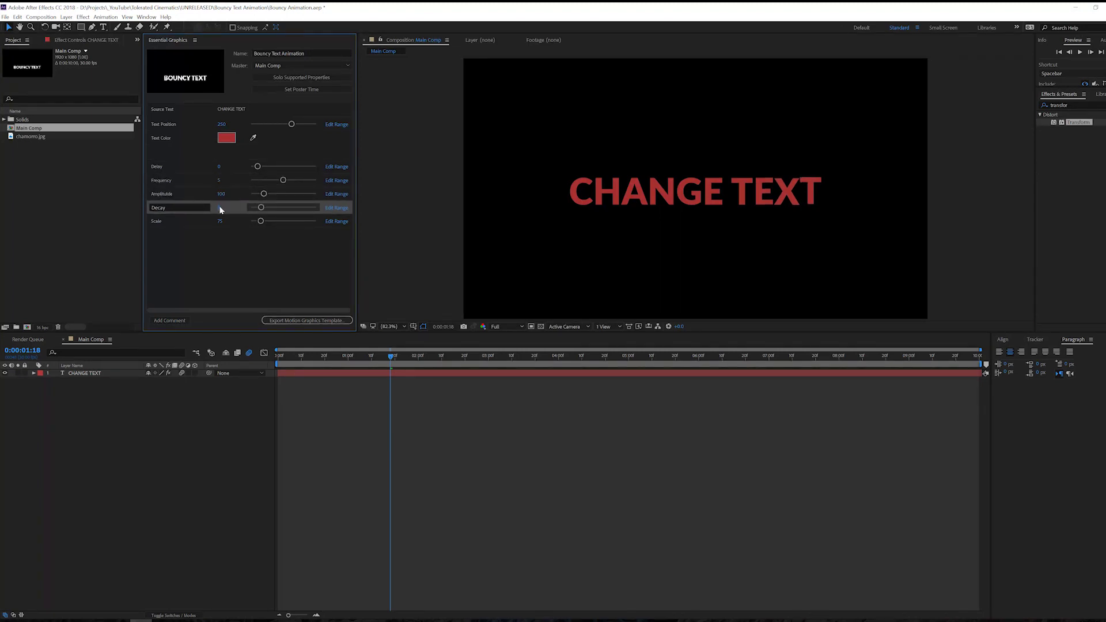
type("7")
left_click(216, 246)
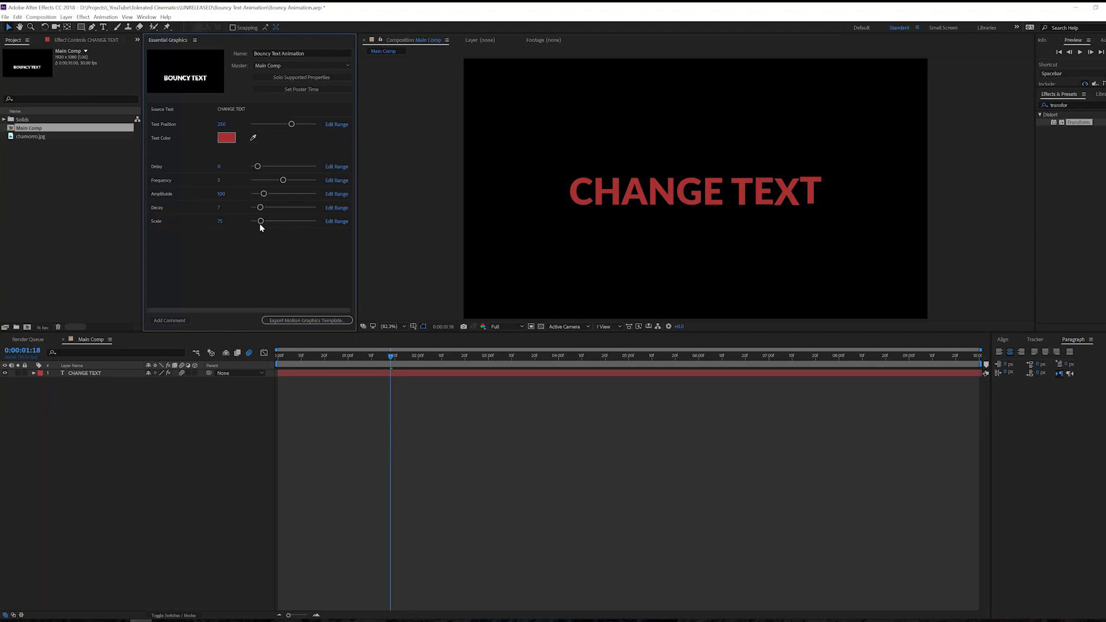
left_click_drag(260, 223, 258, 223)
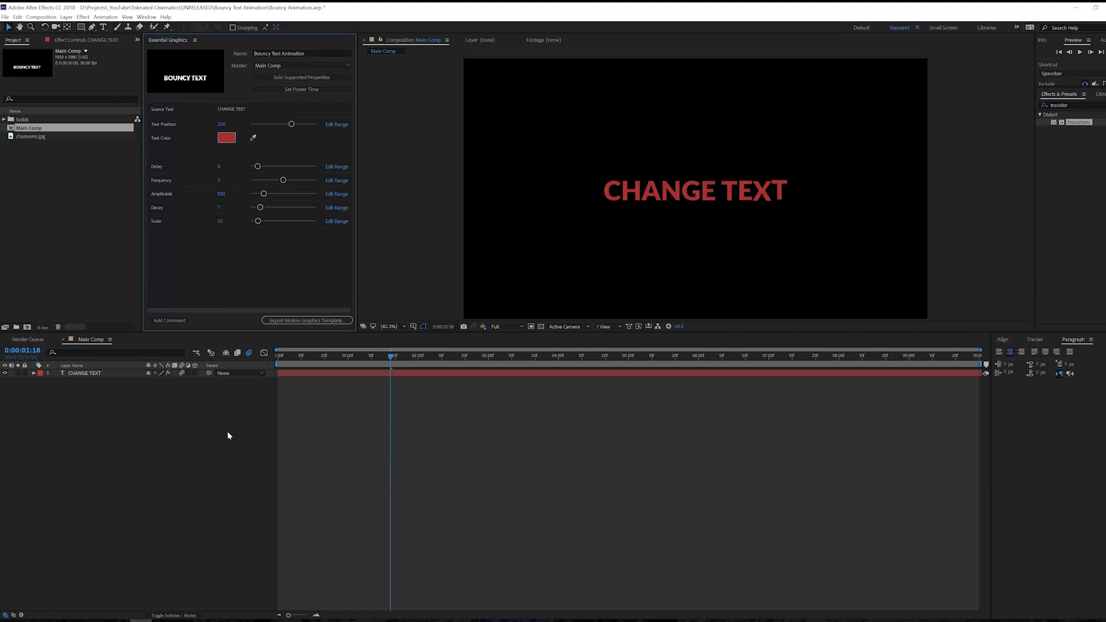
- Preview, undo the scale, bounce and red colour changes, then preview the restored white title
key("space")
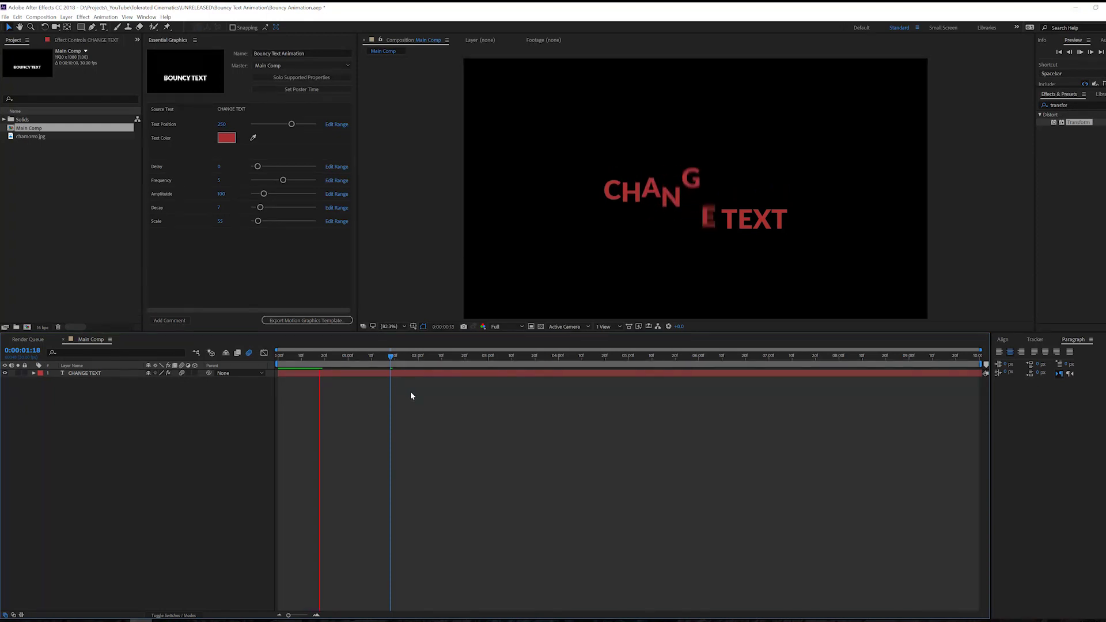
key("ctrl+z")
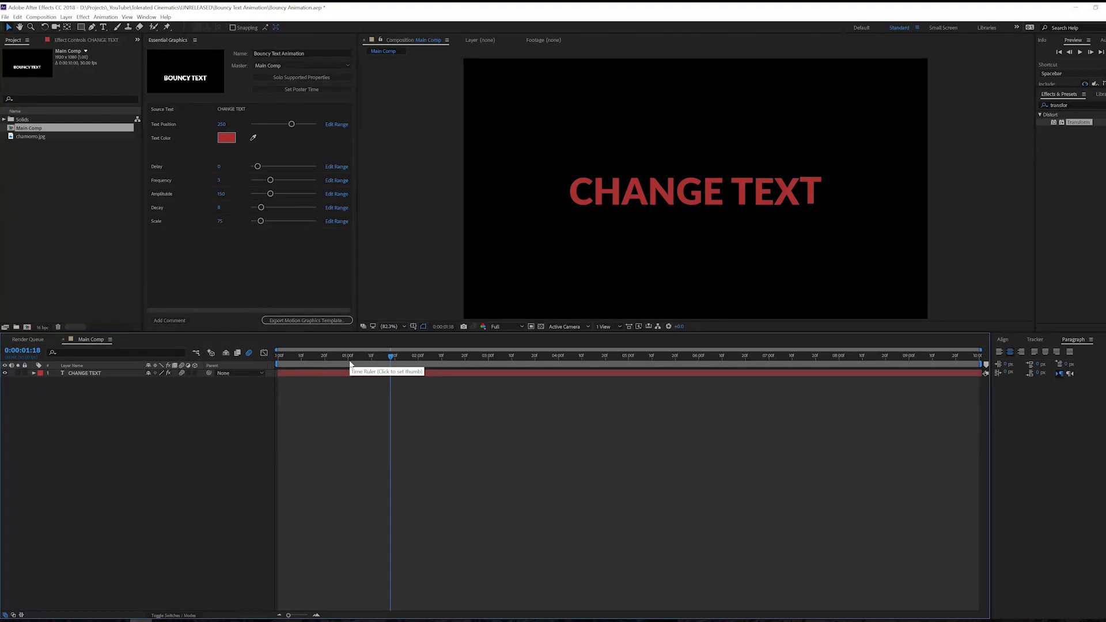
key("ctrl+z")
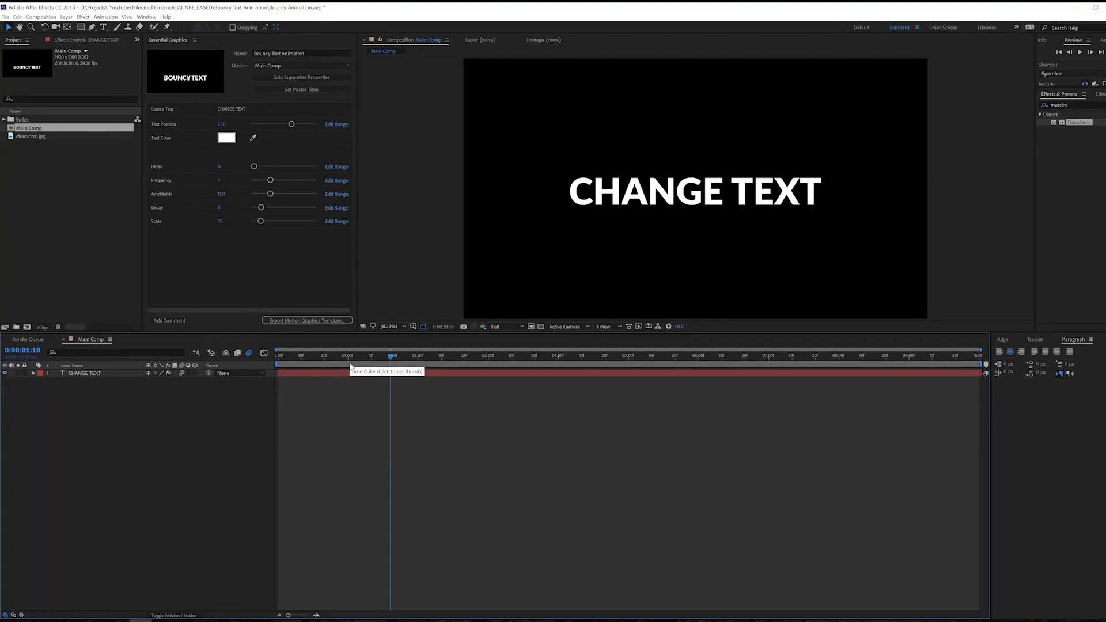
key("space")
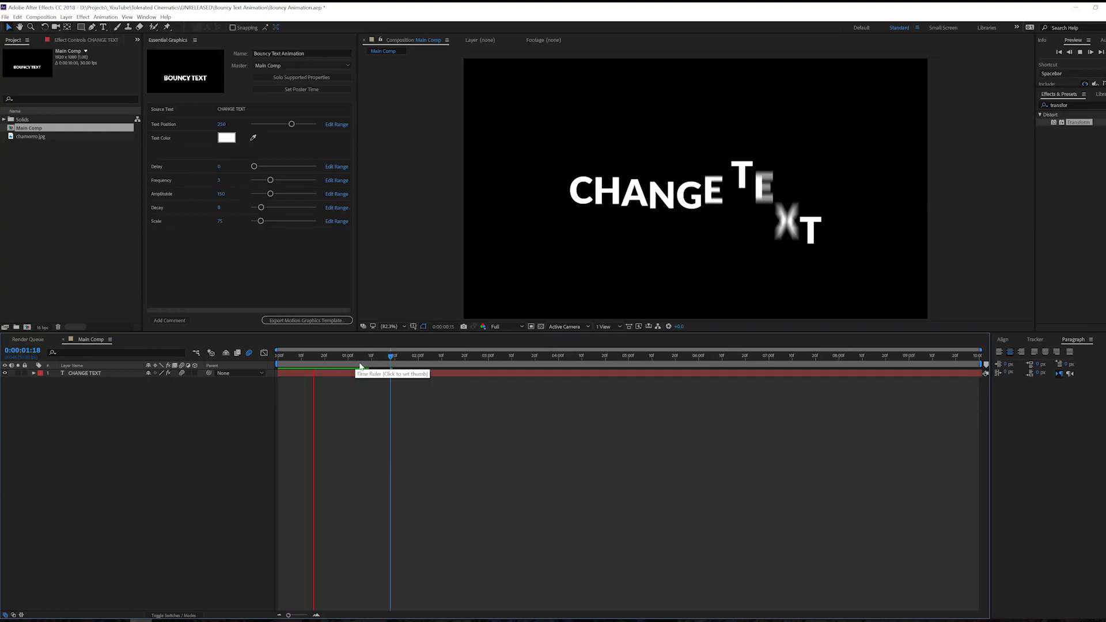
key("space")
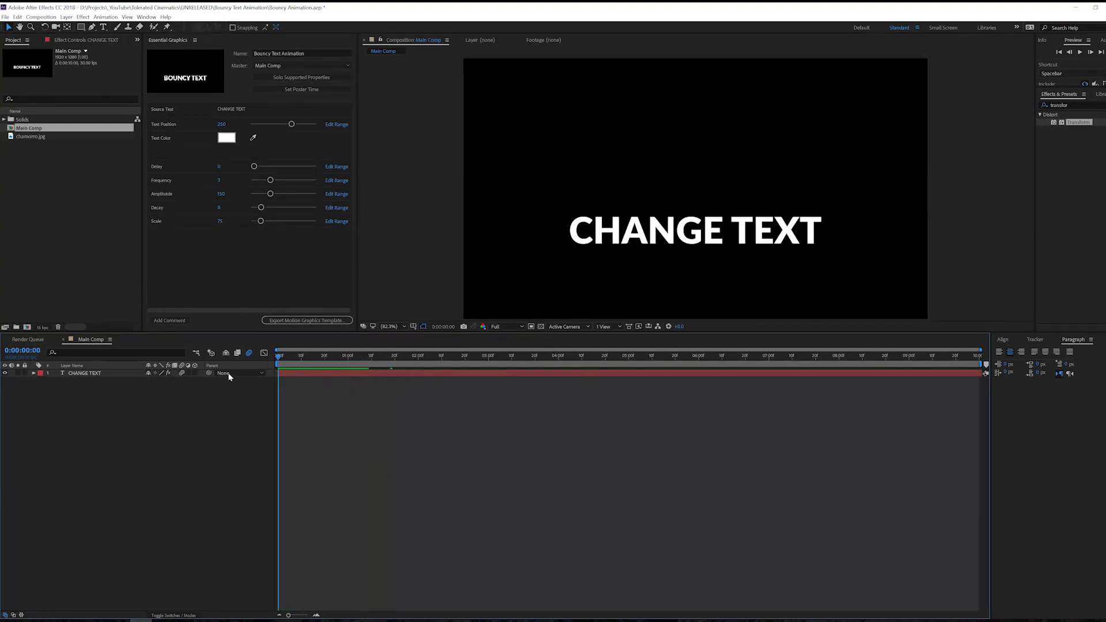
- Draw a rectangular mask over the upper frame on the CHANGE TEXT layer and preview it
left_click_drag(279, 356, 312, 361)
left_click(81, 27)
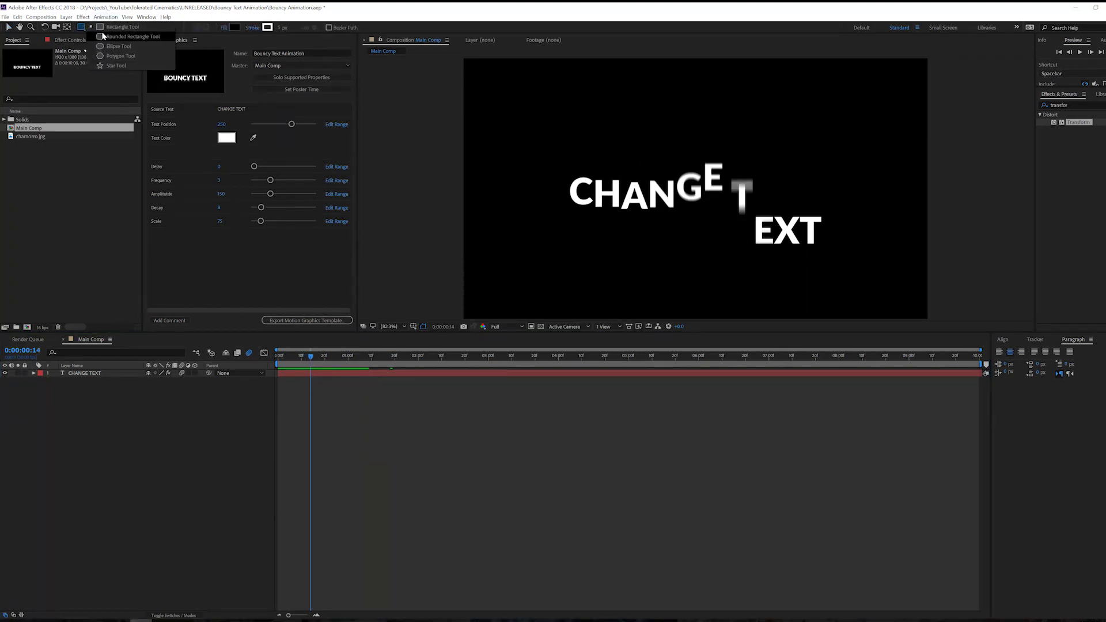
left_click(72, 372)
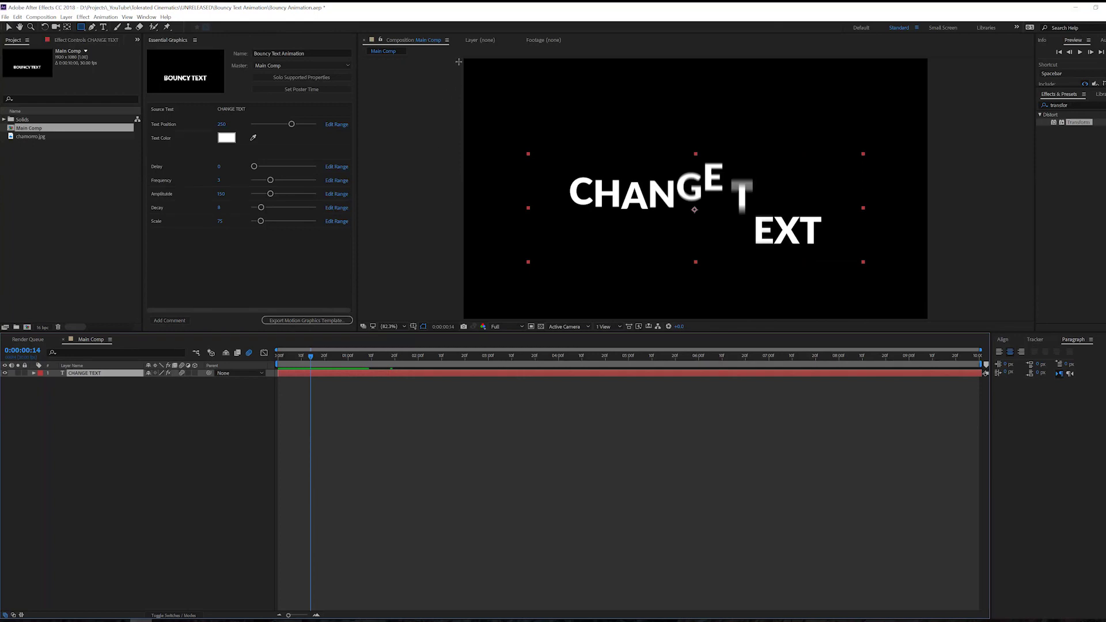
left_click_drag(458, 58, 938, 214)
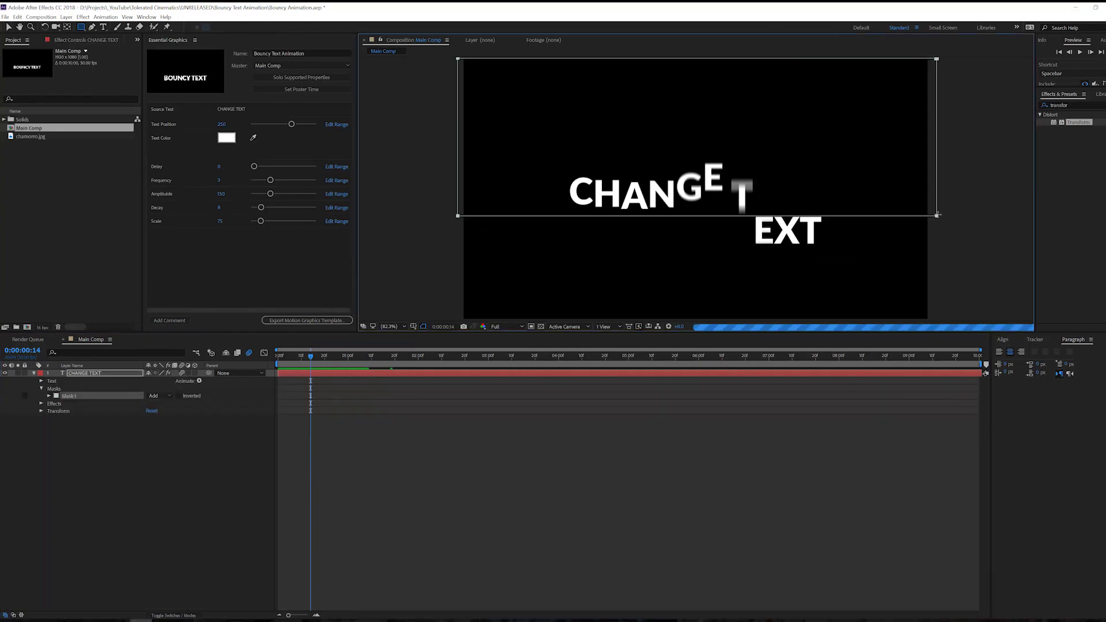
left_click(563, 470)
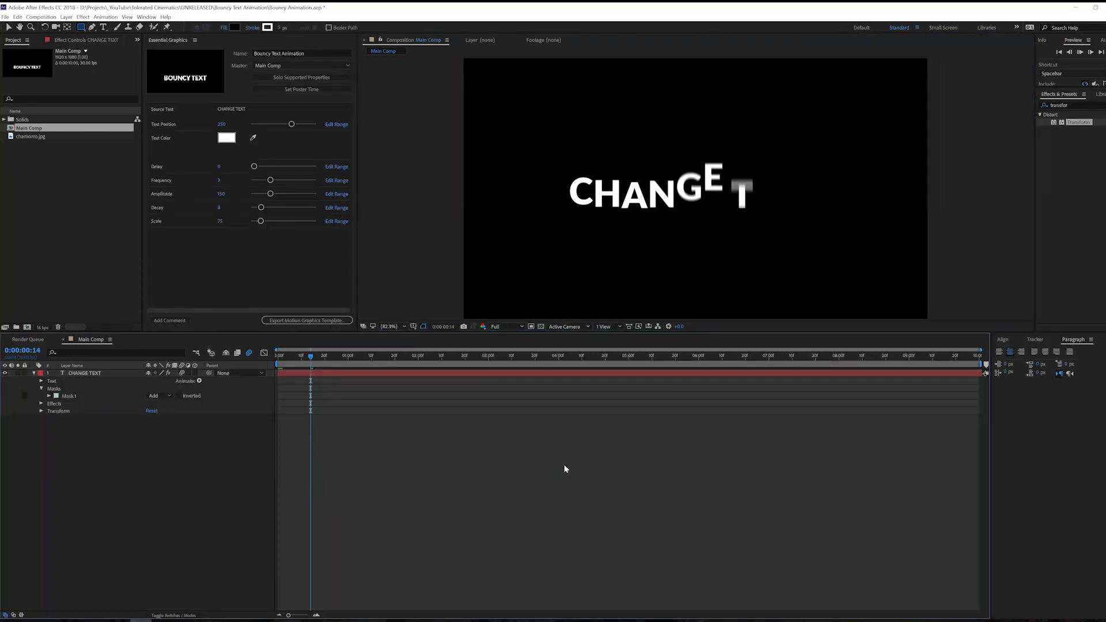
key("space")
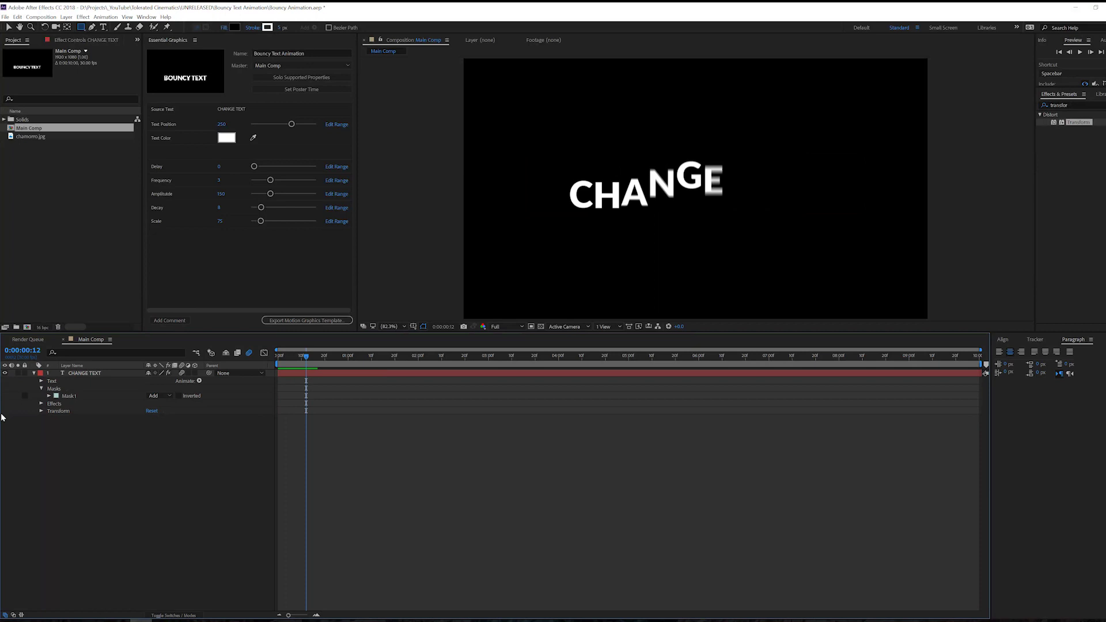
- Feather Mask 1's edge by 10 pixels
left_click(48, 397)
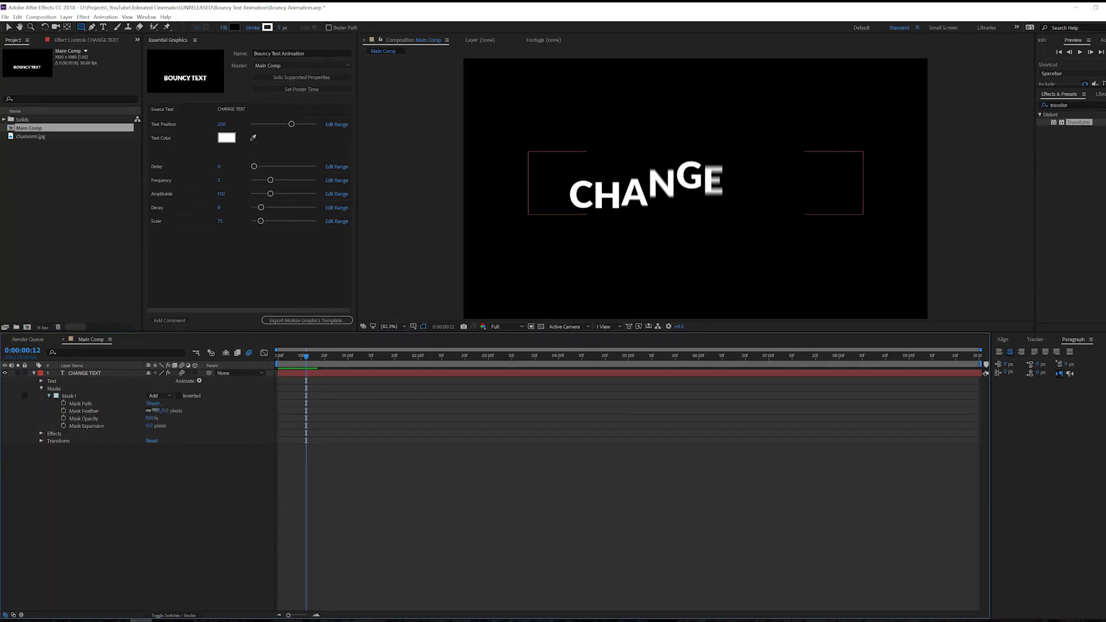
left_click_drag(154, 410, 160, 410)
left_click(370, 424)
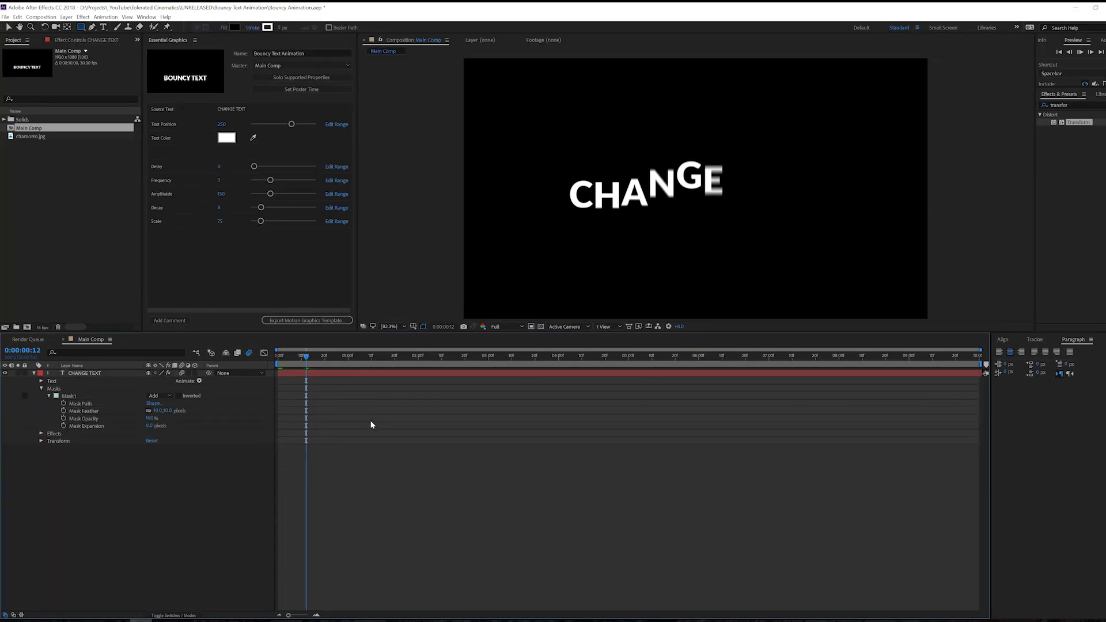
- Push the text's start position to a negative value and preview from the start
left_click(348, 357)
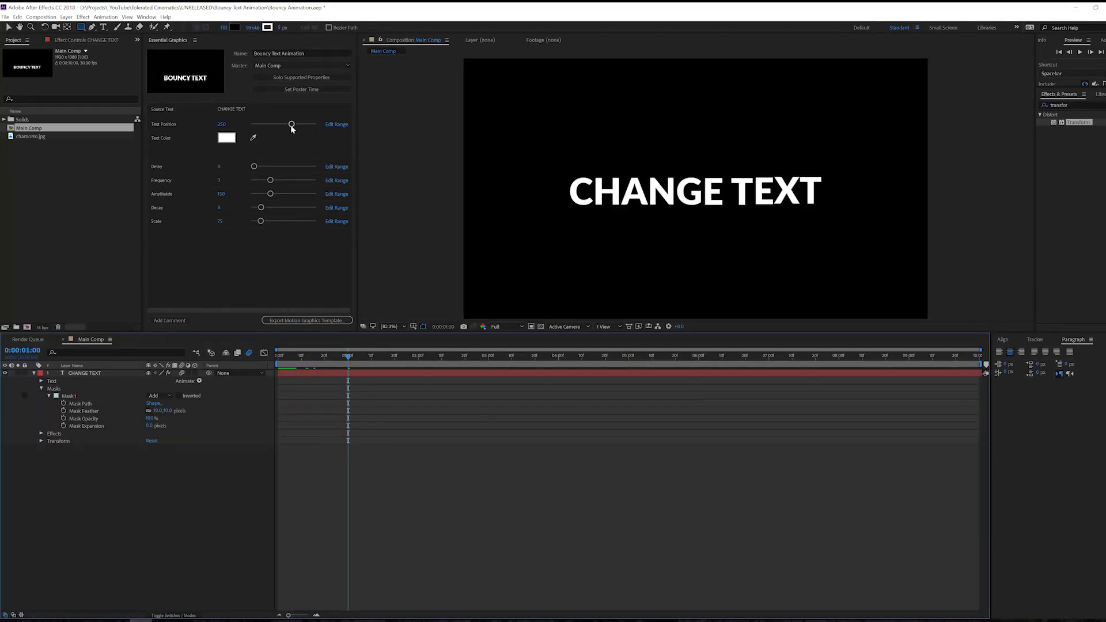
left_click_drag(292, 126, 267, 129)
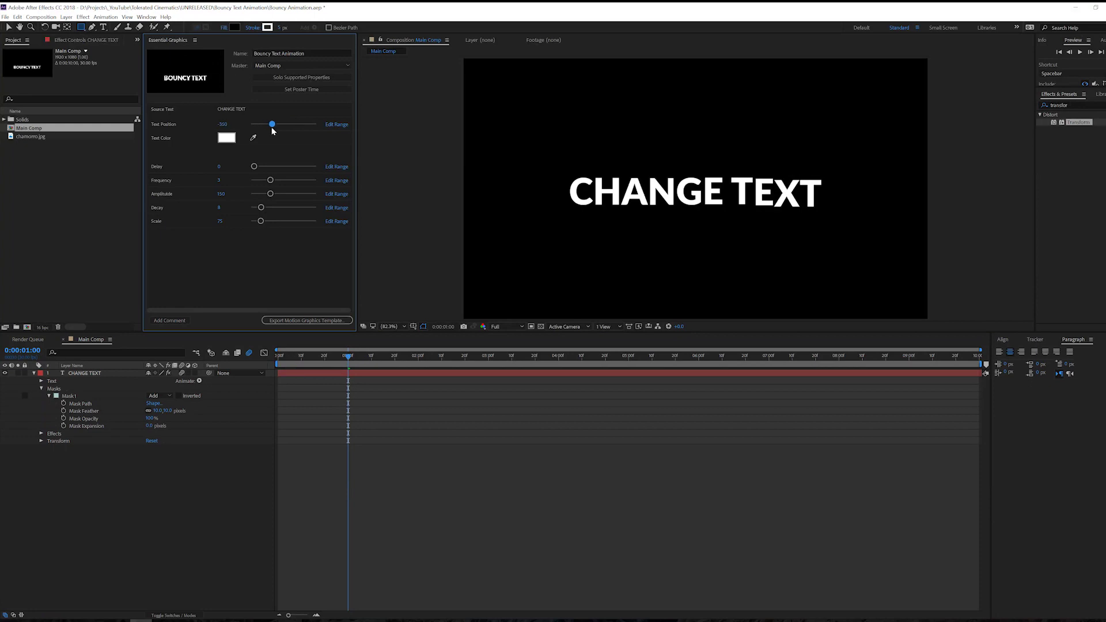
left_click_drag(291, 354, 320, 365)
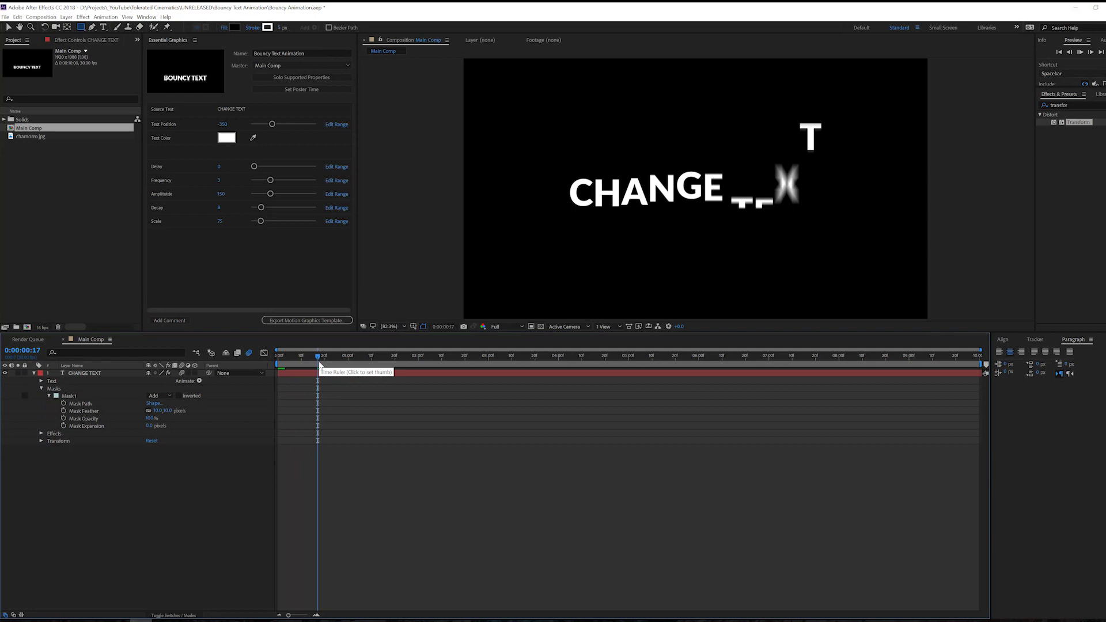
key("space")
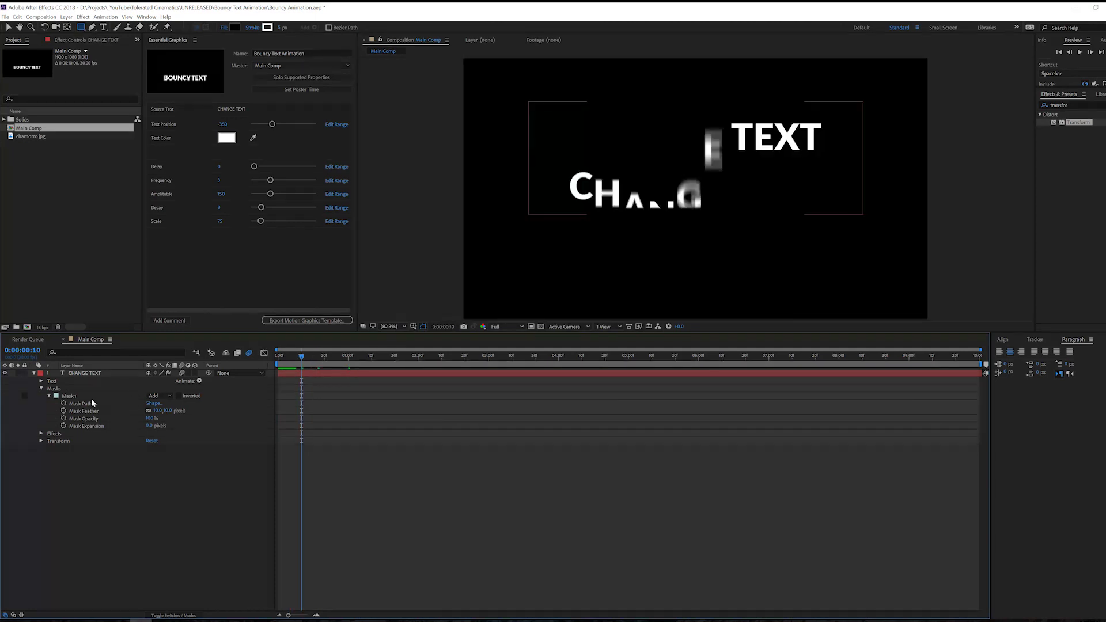
- Drag Mask 1 down below the text and preview the bouncing letters
left_click(78, 395)
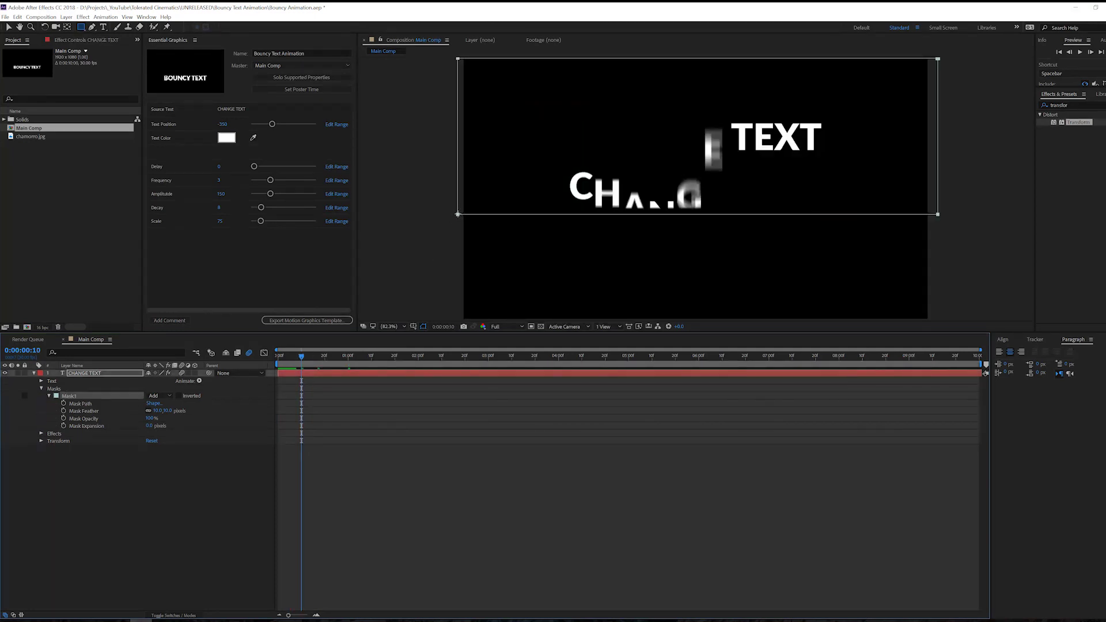
left_click(458, 215)
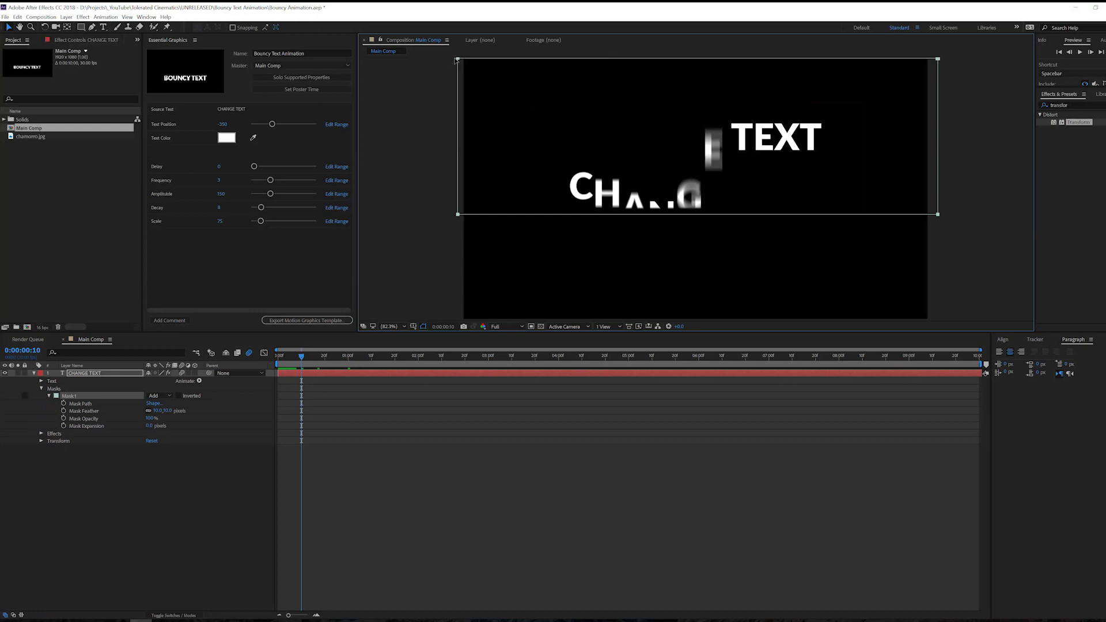
left_click_drag(457, 60, 459, 157)
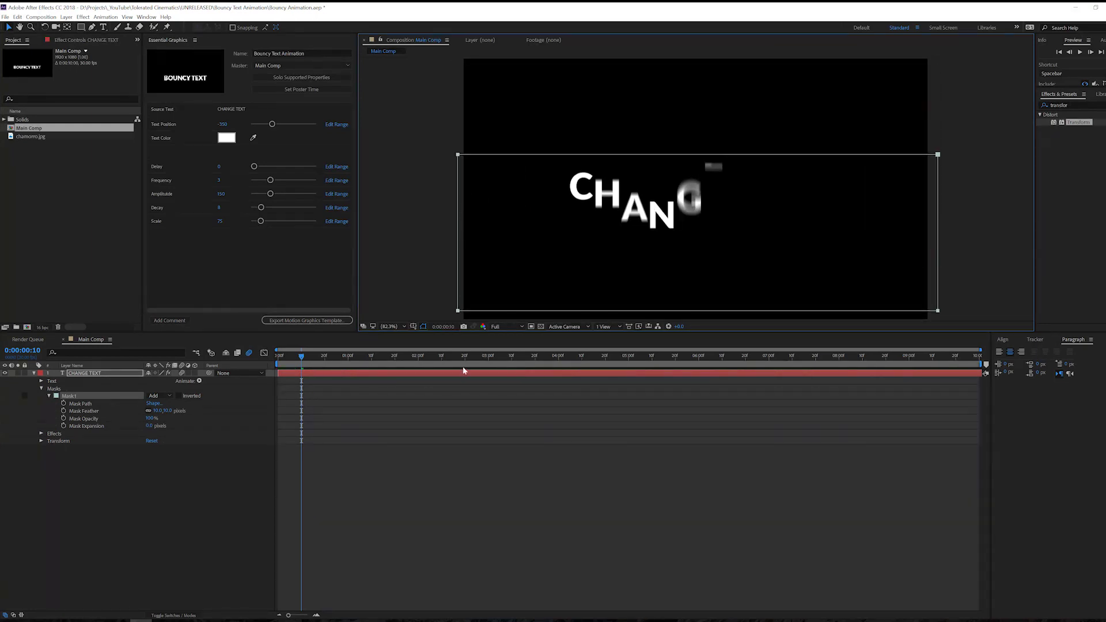
left_click(462, 403)
key("space")
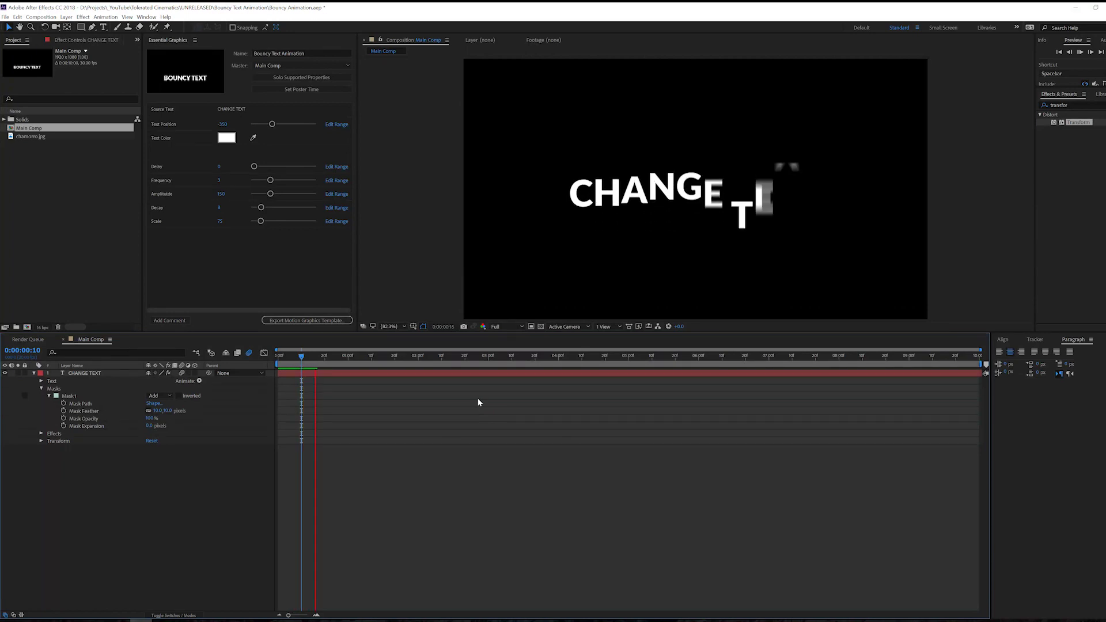
- Add a SUBSCRIBE NOW text layer and centre it above CHANGE TEXT
left_click(364, 368)
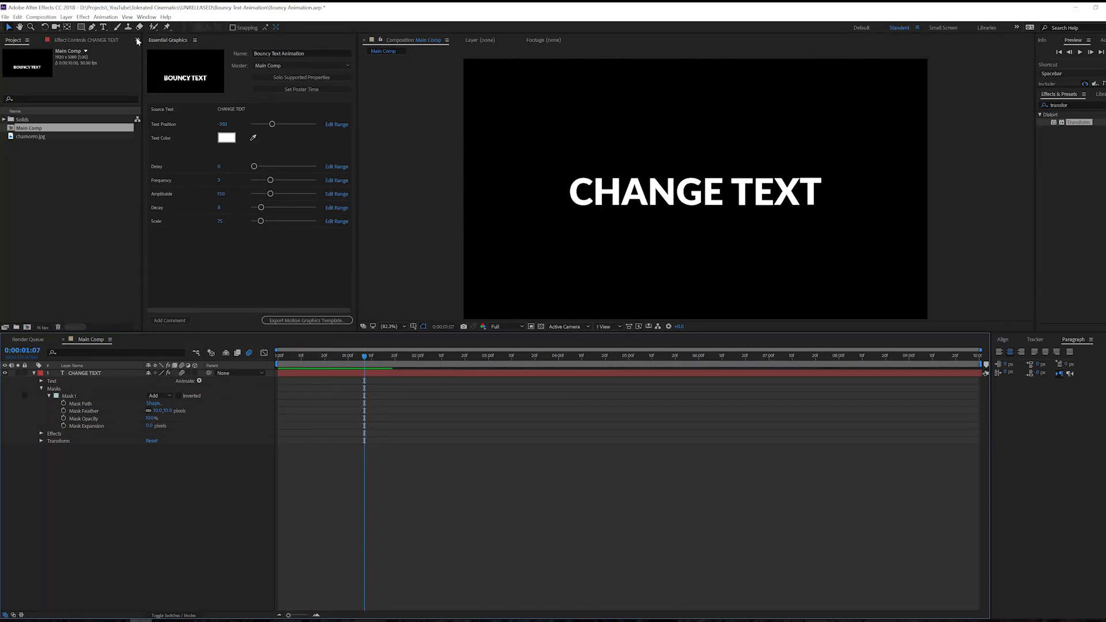
left_click(103, 27)
left_click(549, 97)
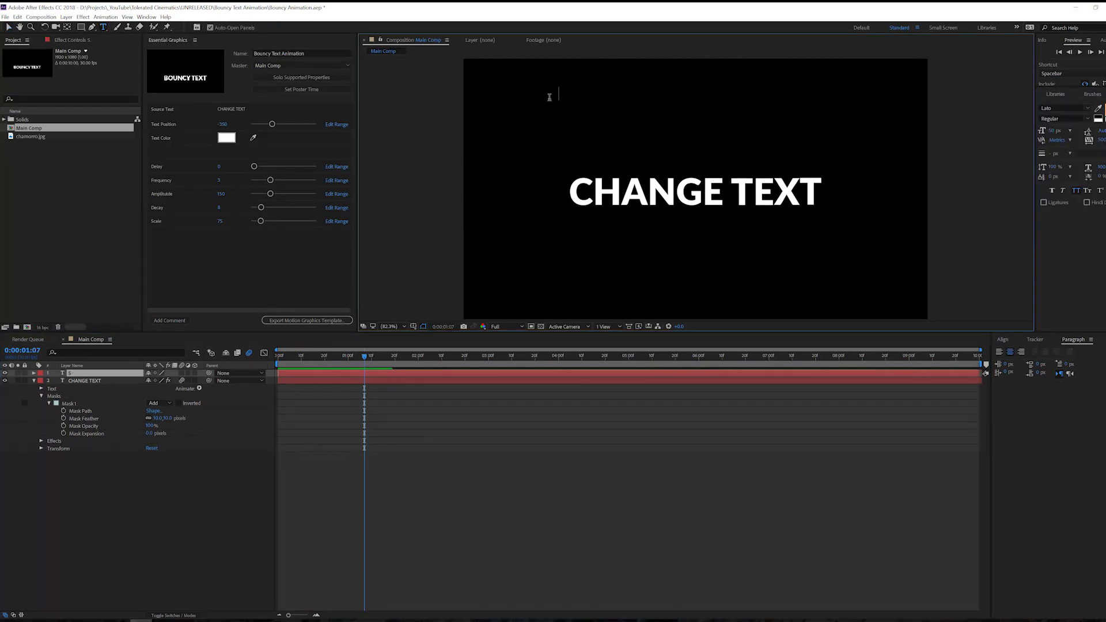
type("SUBSCRIBE NOW")
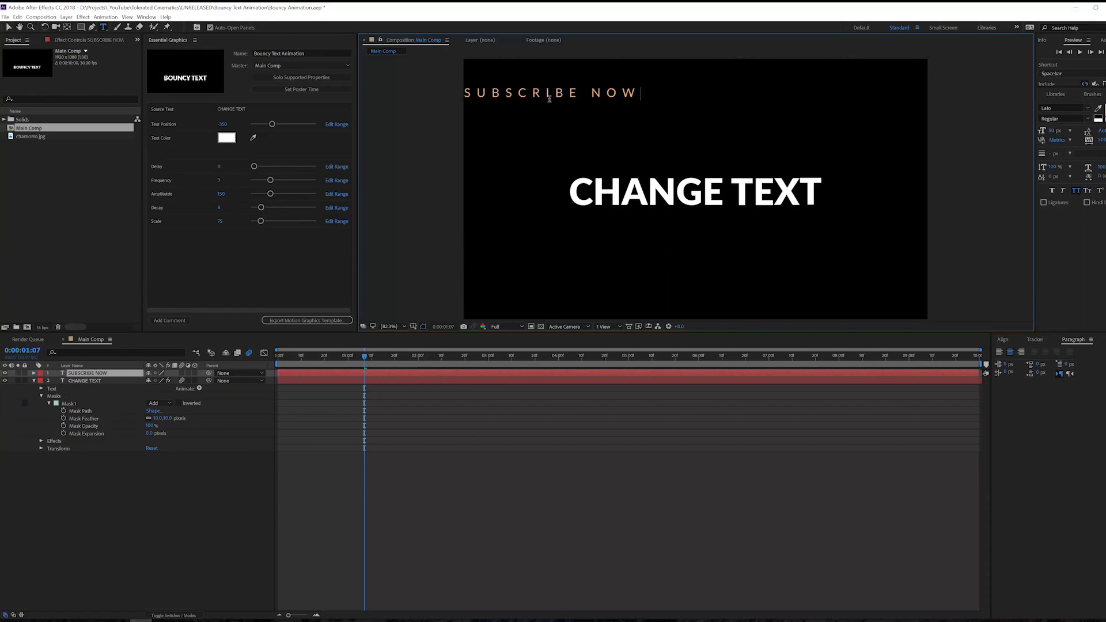
left_click(8, 26)
left_click_drag(517, 98, 658, 118)
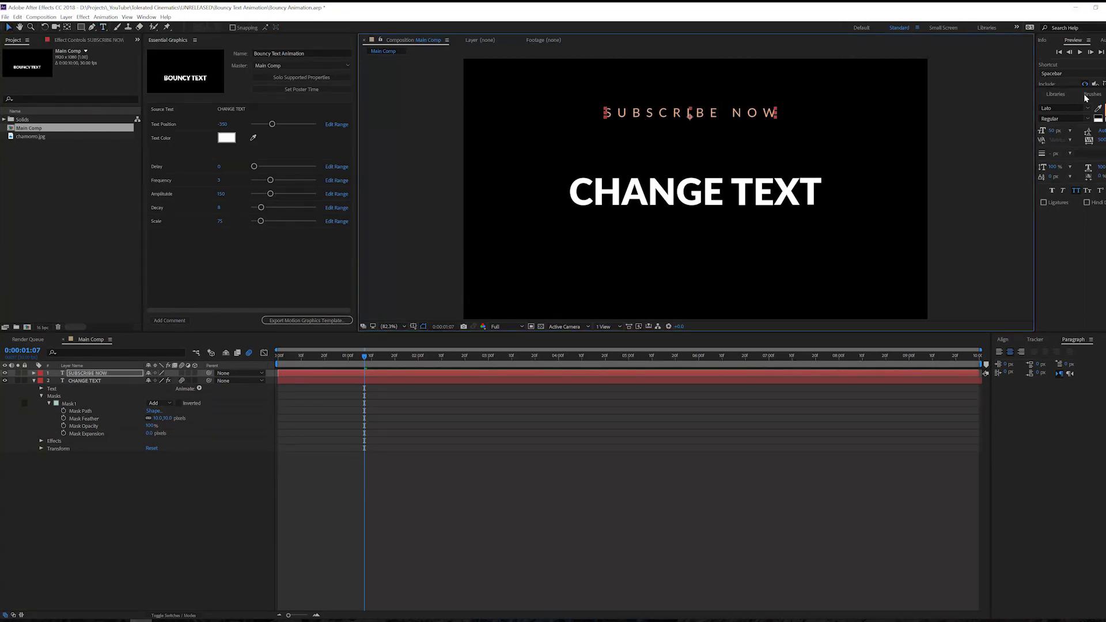
key("ctrl+5")
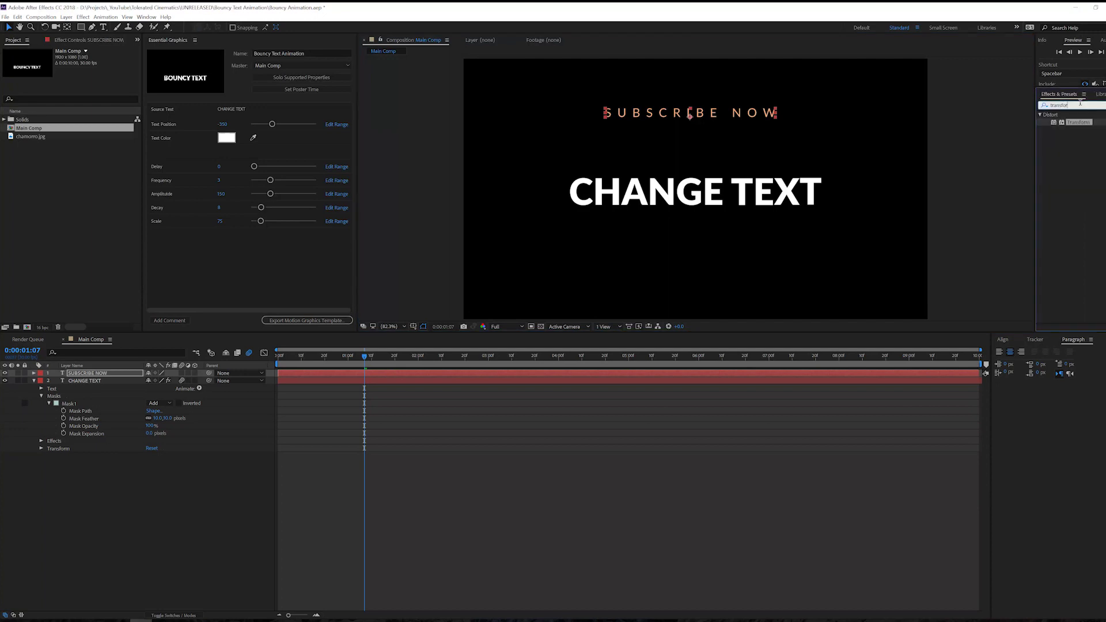
- Find tc_cha and drag the TC_Char bounce preset onto SUBSCRIBE NOW, then preview it
type("tc_cha")
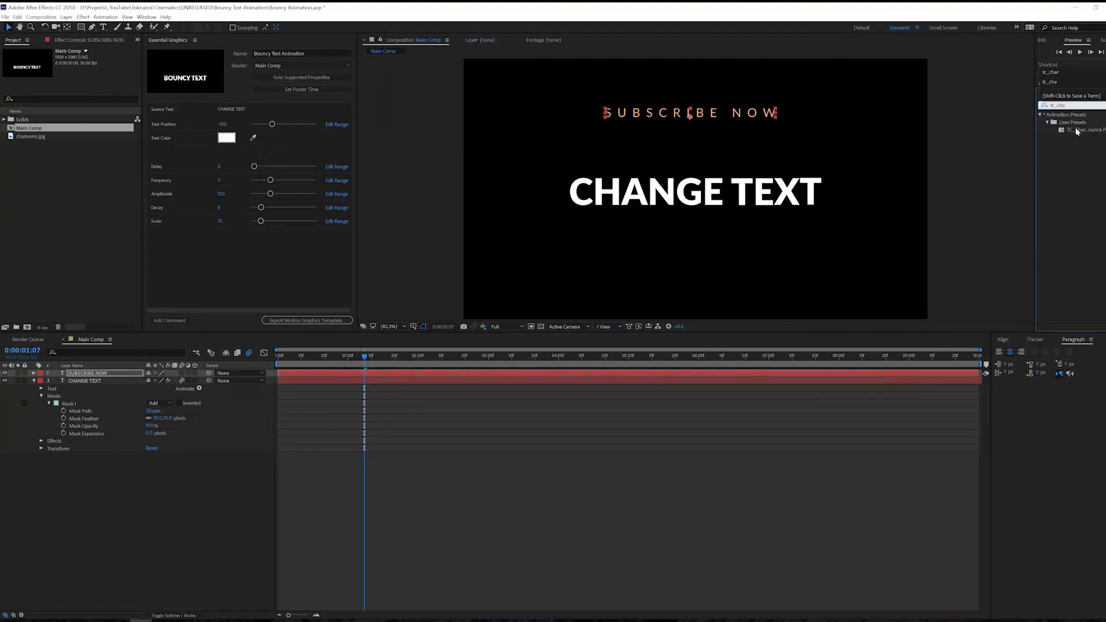
left_click_drag(1076, 131, 672, 120)
key("space")
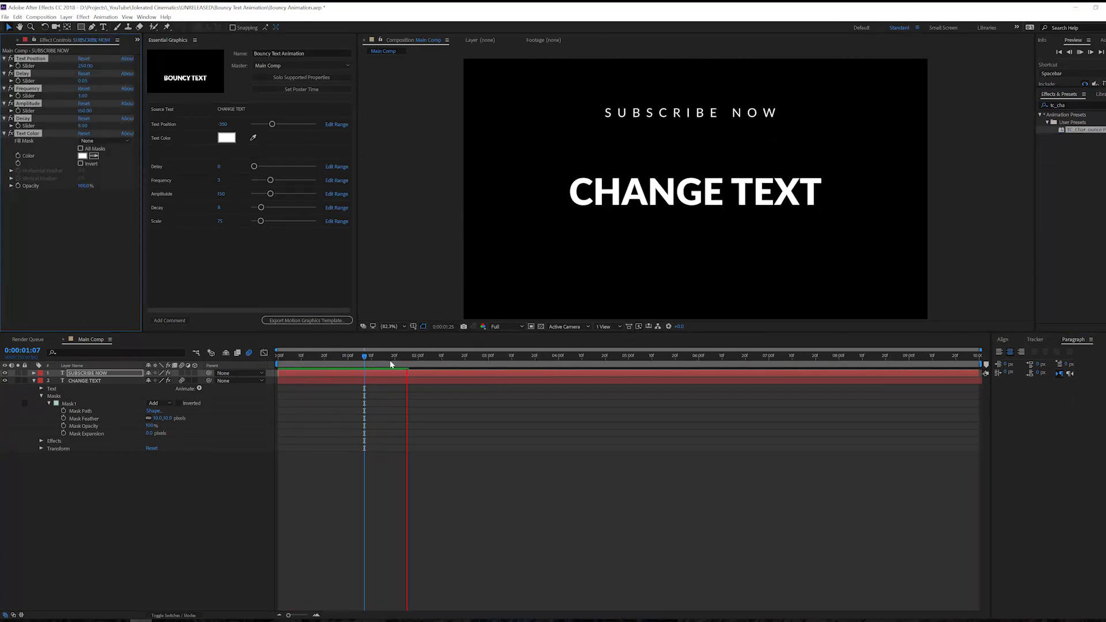
key("Home")
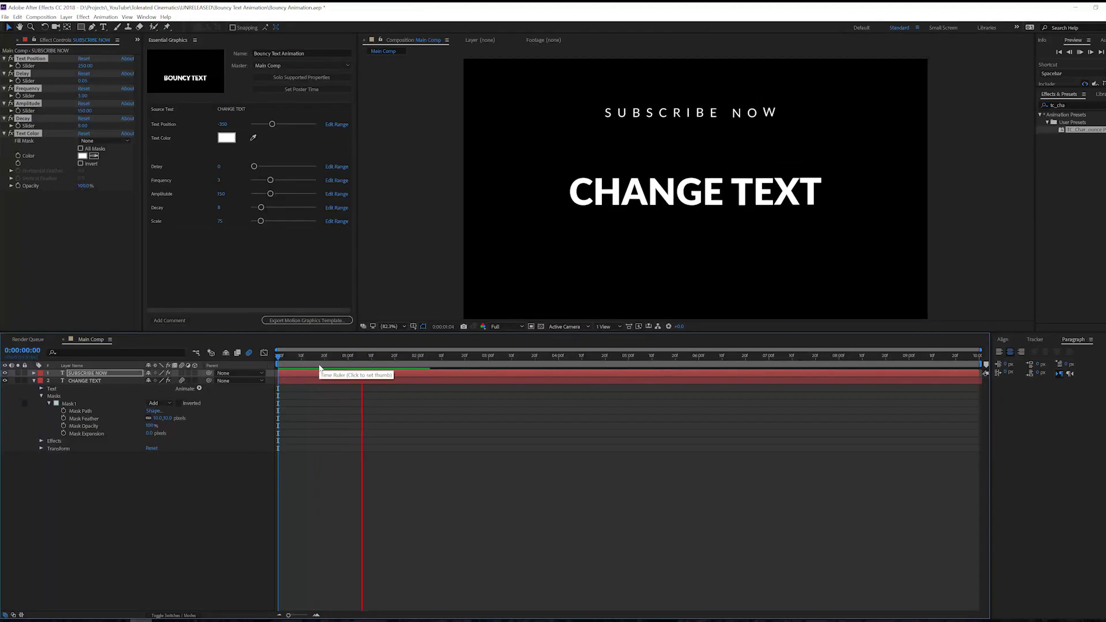
left_click(296, 379)
- Delete the selected text layer and create a new composition named Bouncy Text
key("Delete")
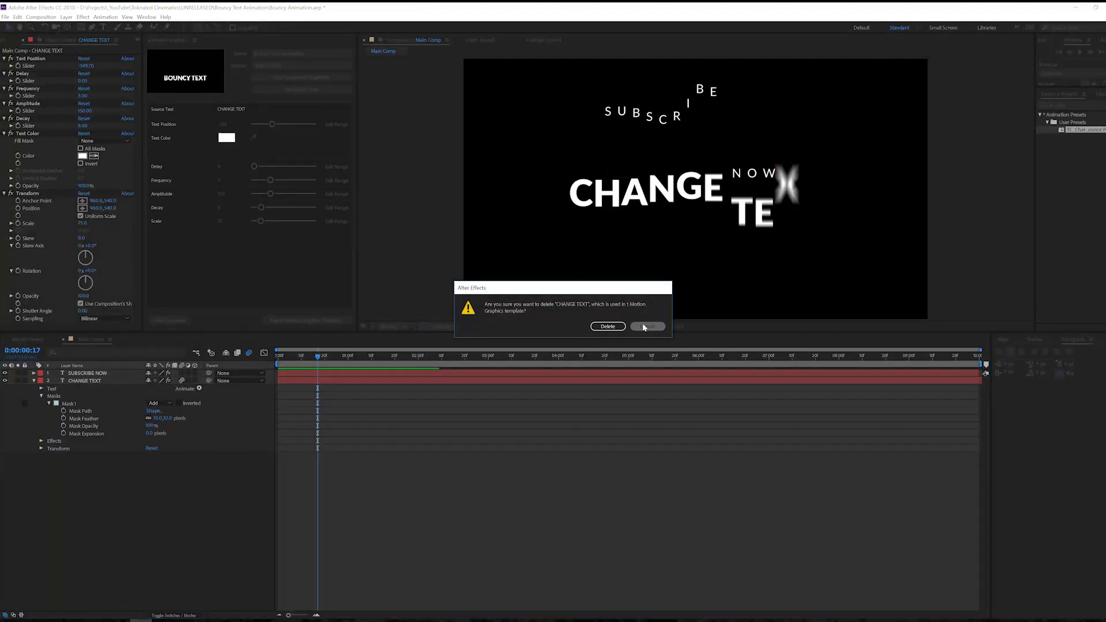
left_click(600, 328)
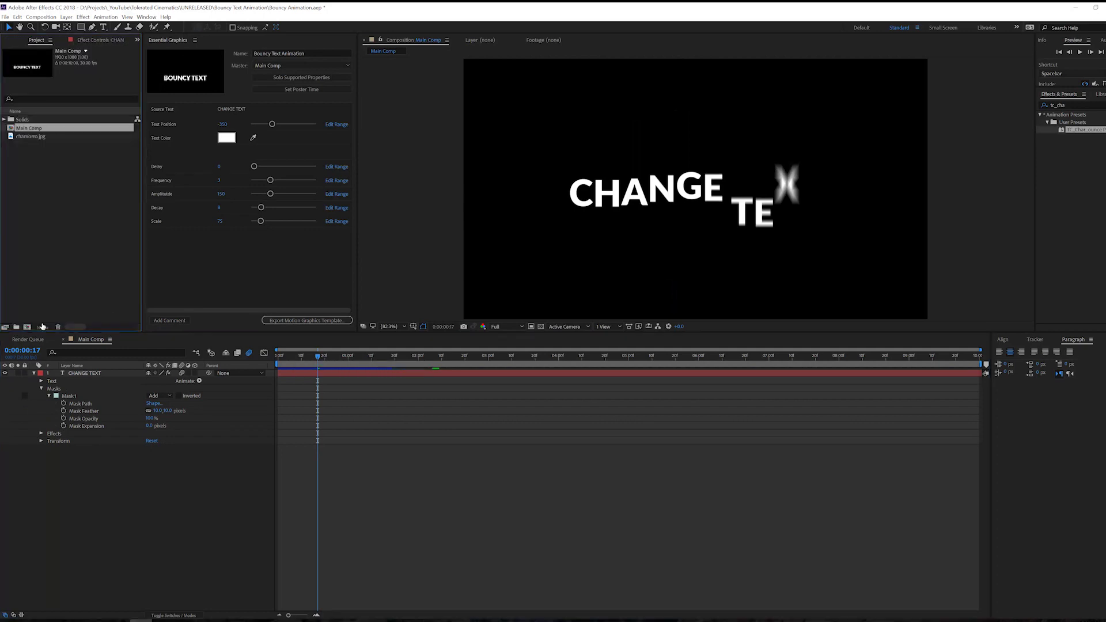
left_click(27, 327)
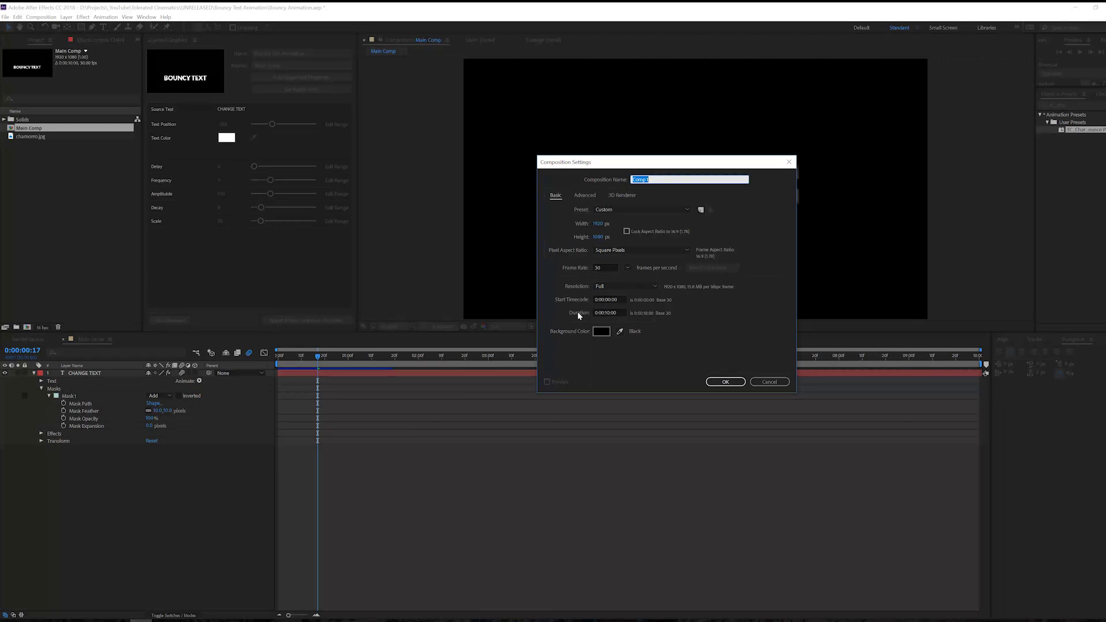
type("Bouncy Text")
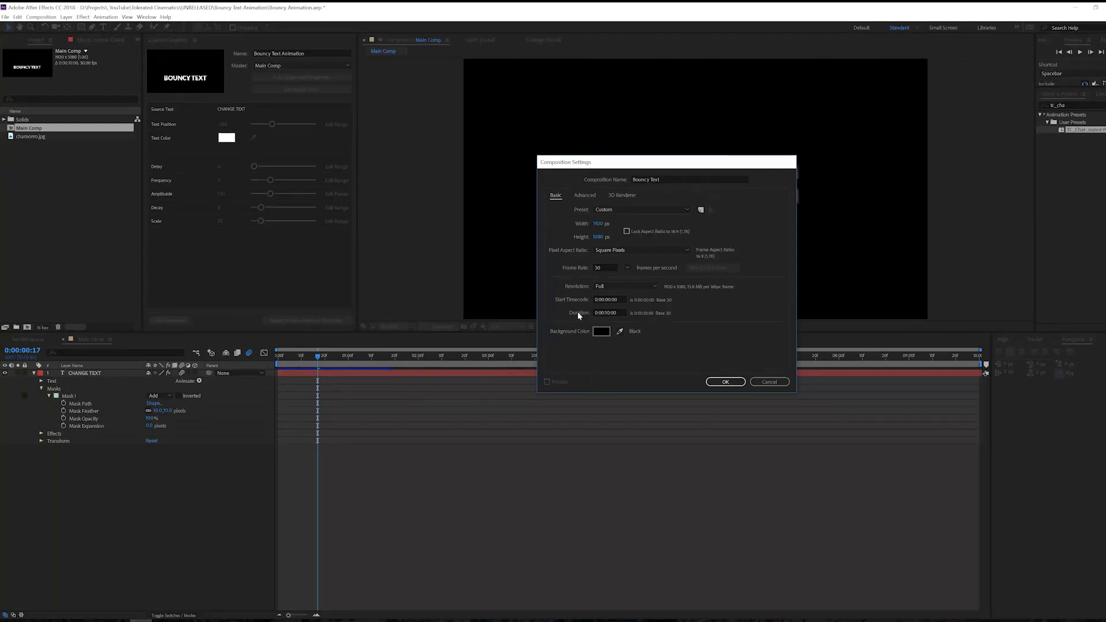
key("Return")
- Close the Essential Graphics panel to enlarge the composition view
left_click(102, 27)
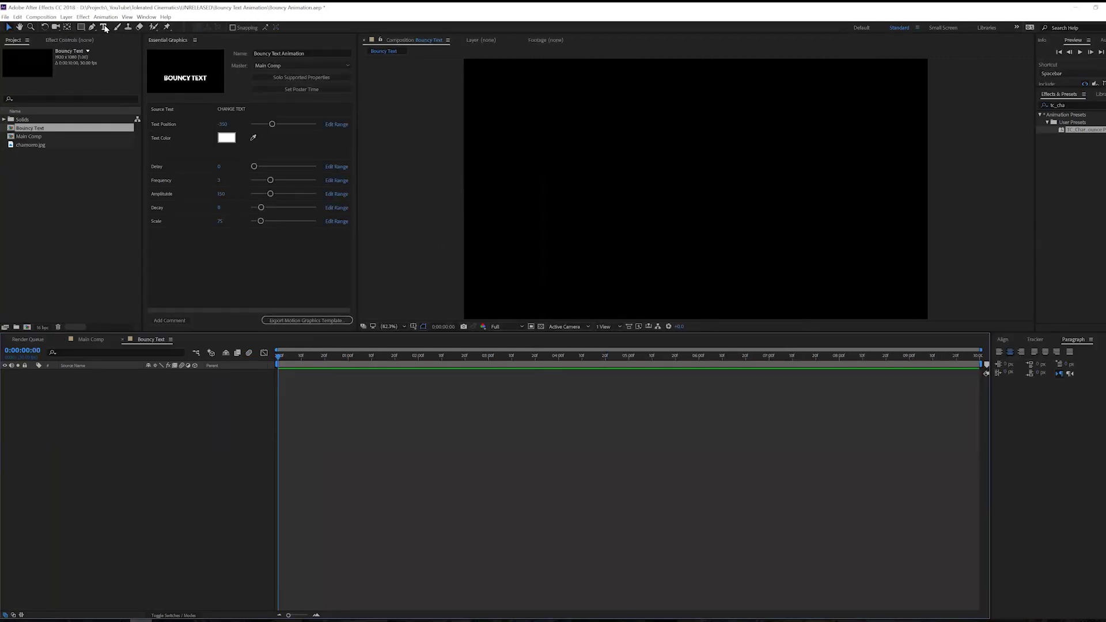
right_click(167, 40)
left_click(180, 46)
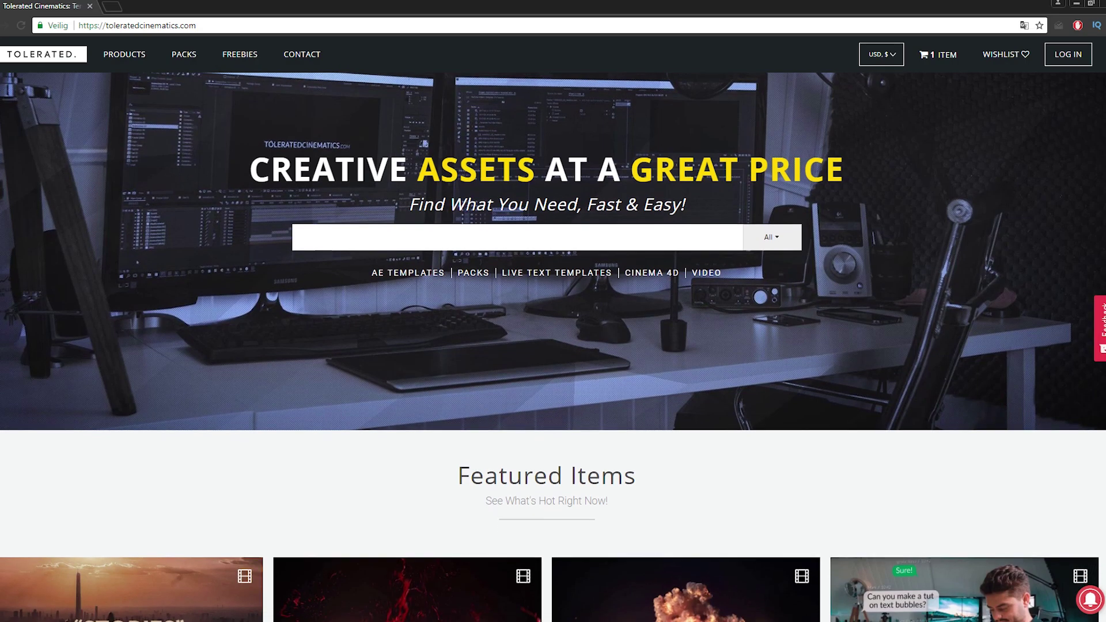
- Browse the Tolerated Cinematics template products and search the store for 'new year'
scroll(553, 311, "down", 1)
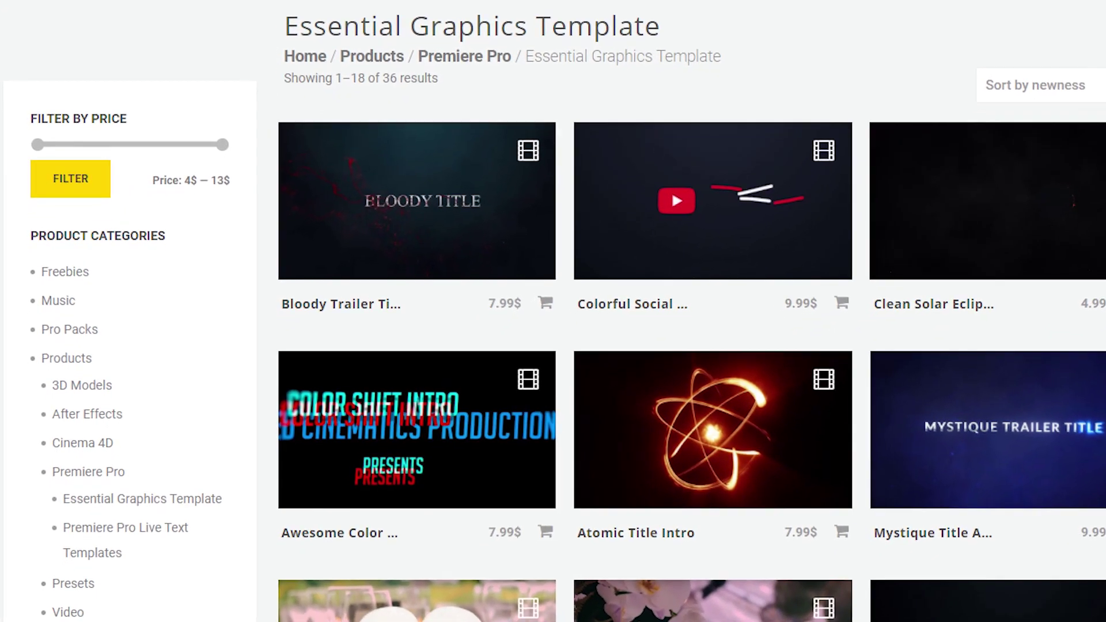
left_click(663, 203)
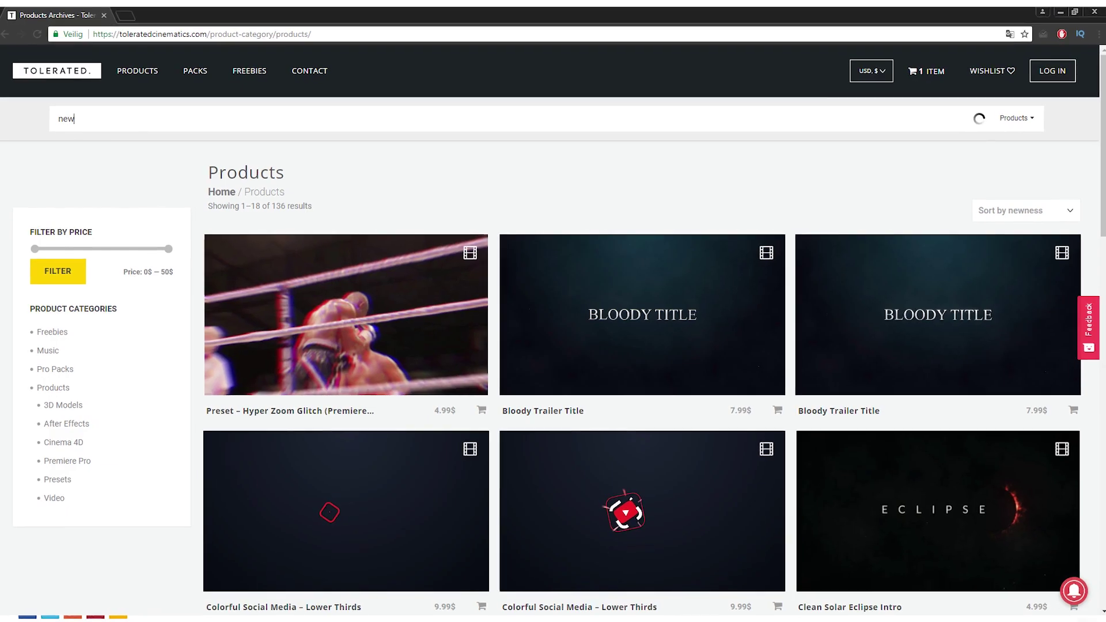
type("year")
key("Return")
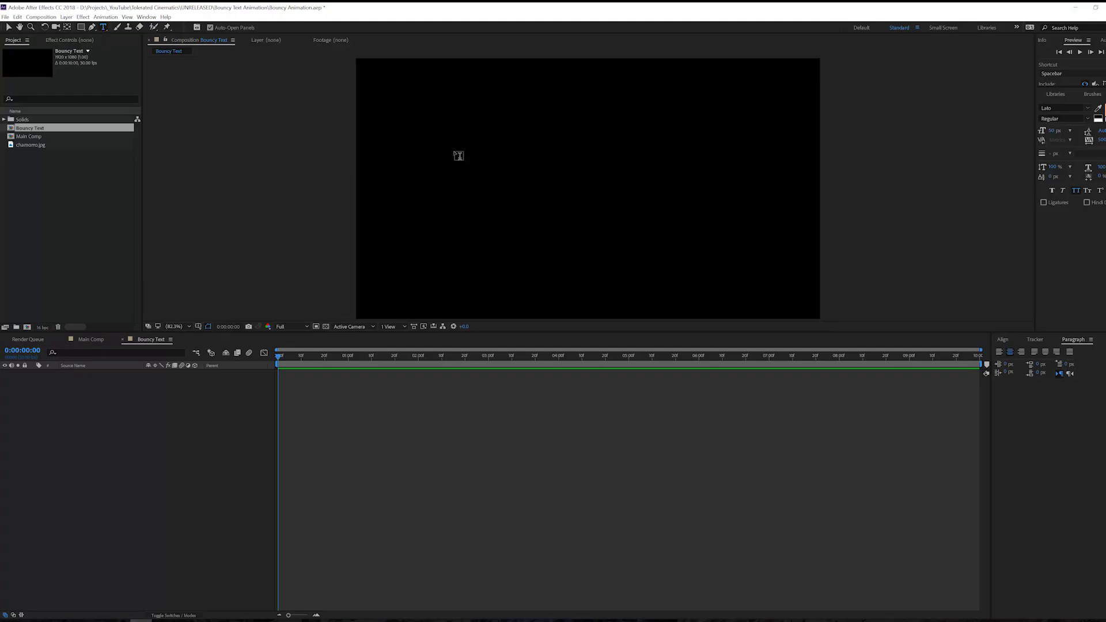
- Create a BOUNCY TEXT text layer in the Black font weight
left_click(455, 149)
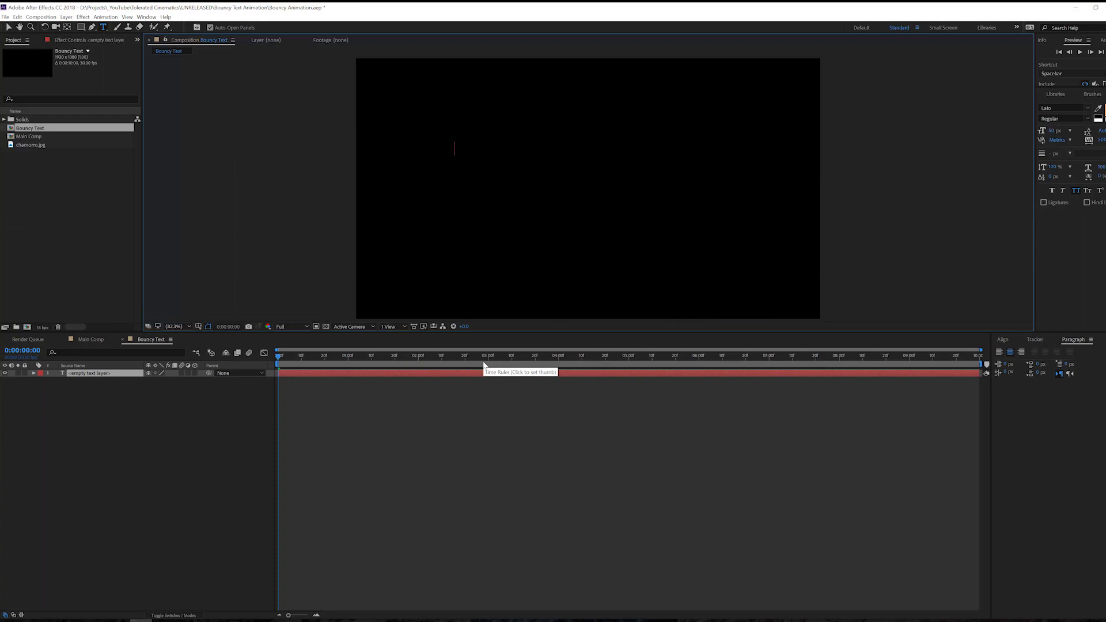
type("BOUNCY TEXT")
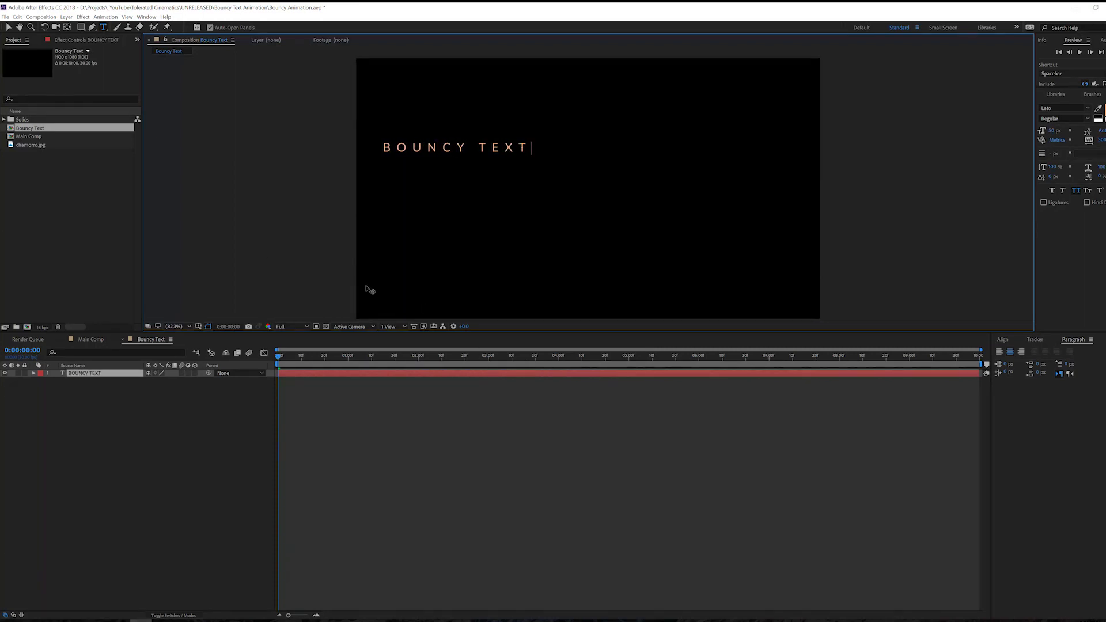
key("ctrl+a")
left_click(1087, 119)
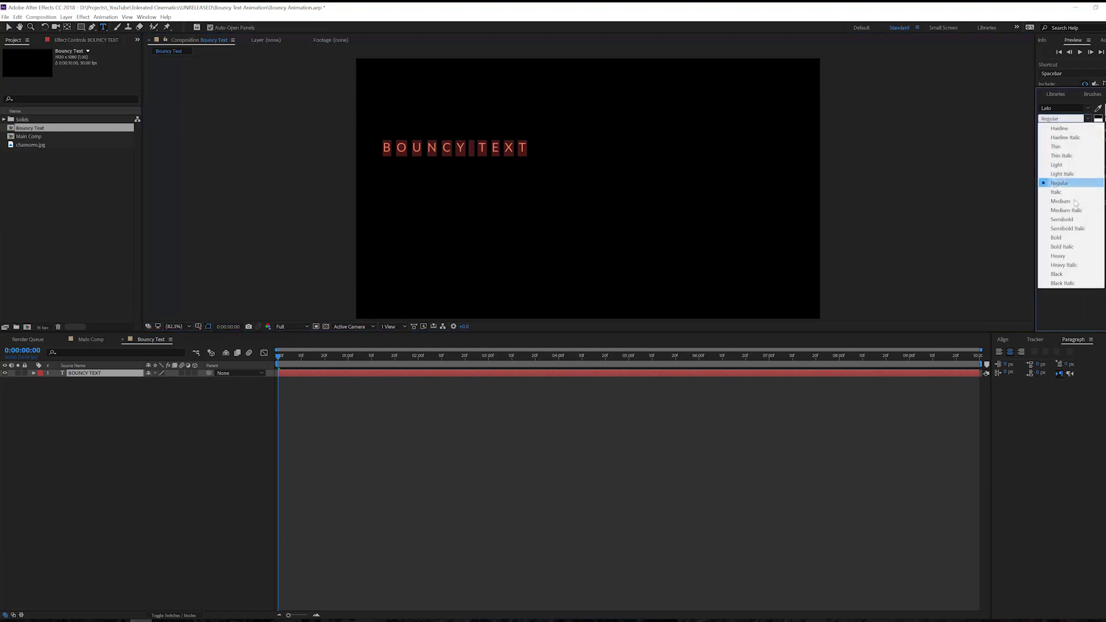
left_click(1069, 274)
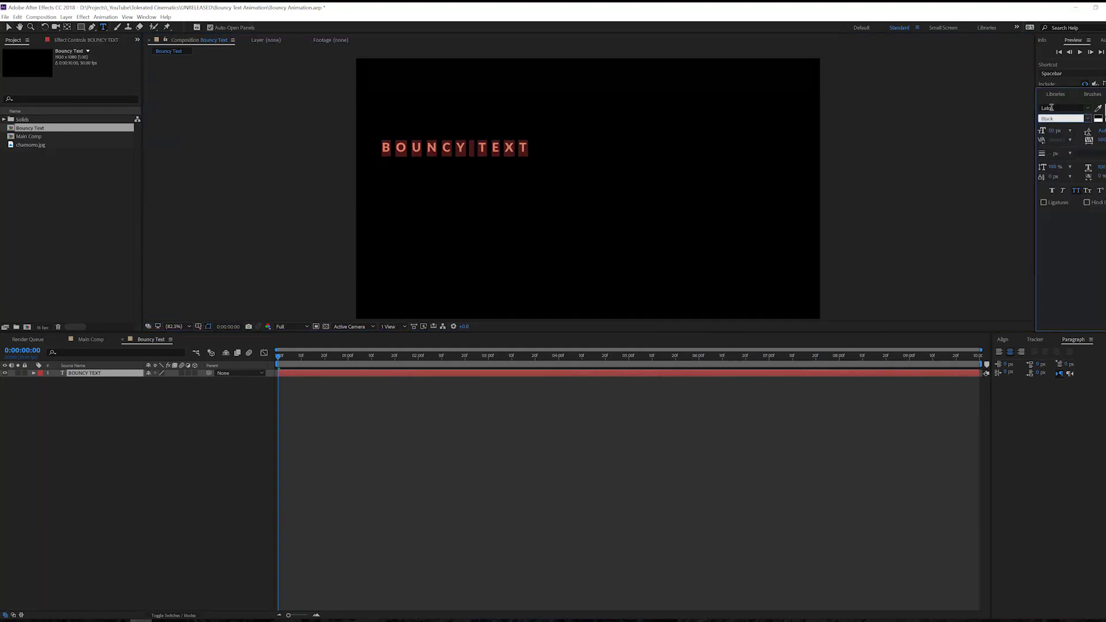
key("Escape")
key("v")
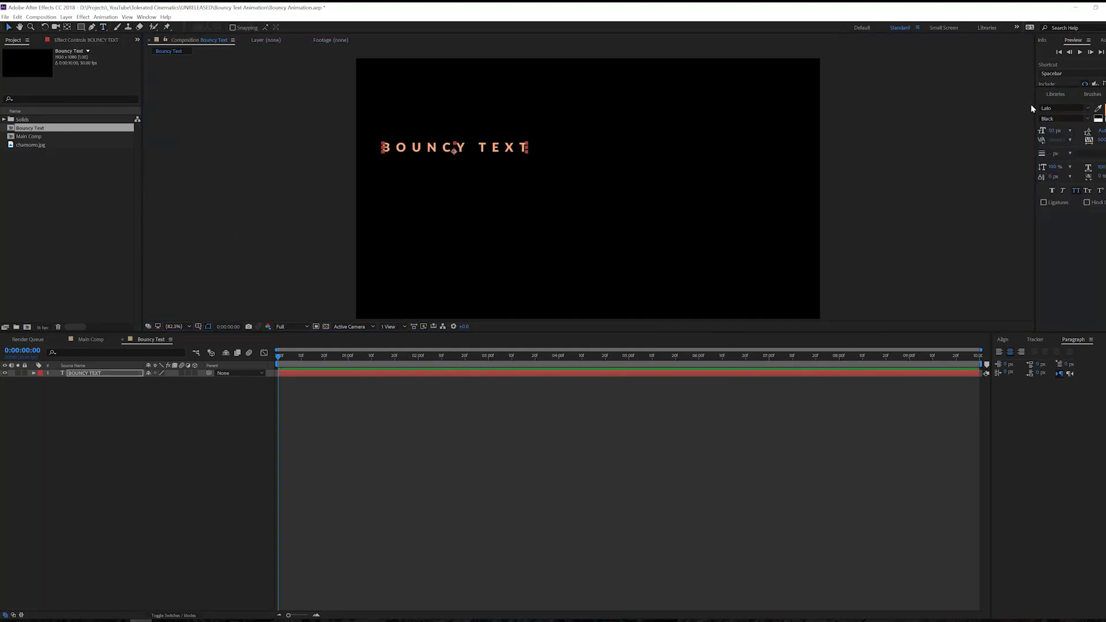
- Set the text to 85 px with tracking tightened from 392 to 266
left_click_drag(443, 152, 557, 164)
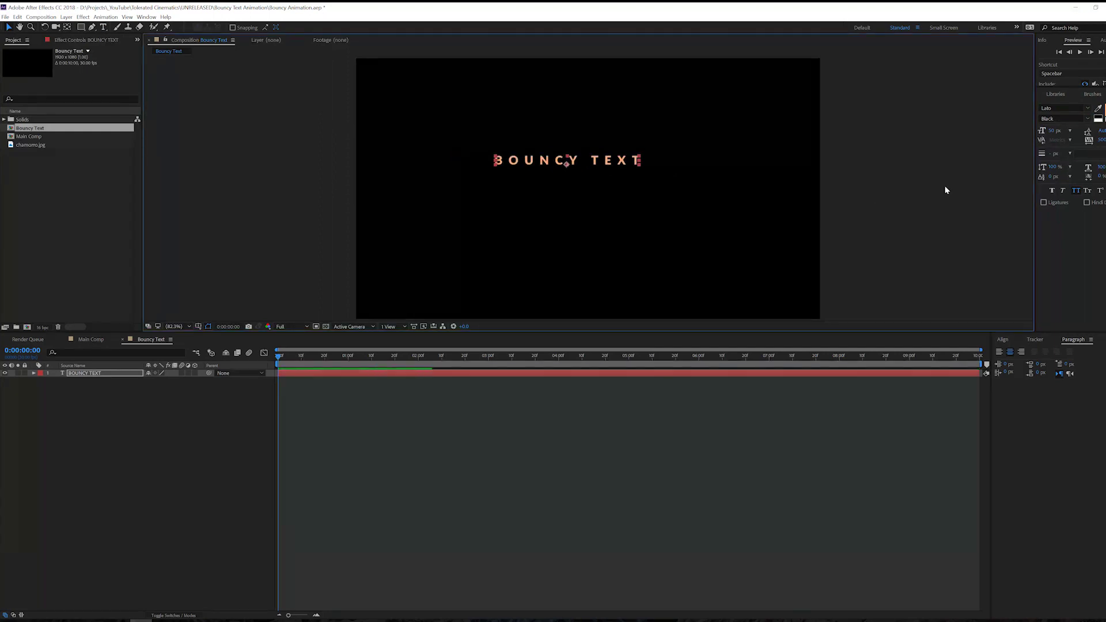
left_click(1053, 131)
left_click_drag(1053, 132, 1020, 156)
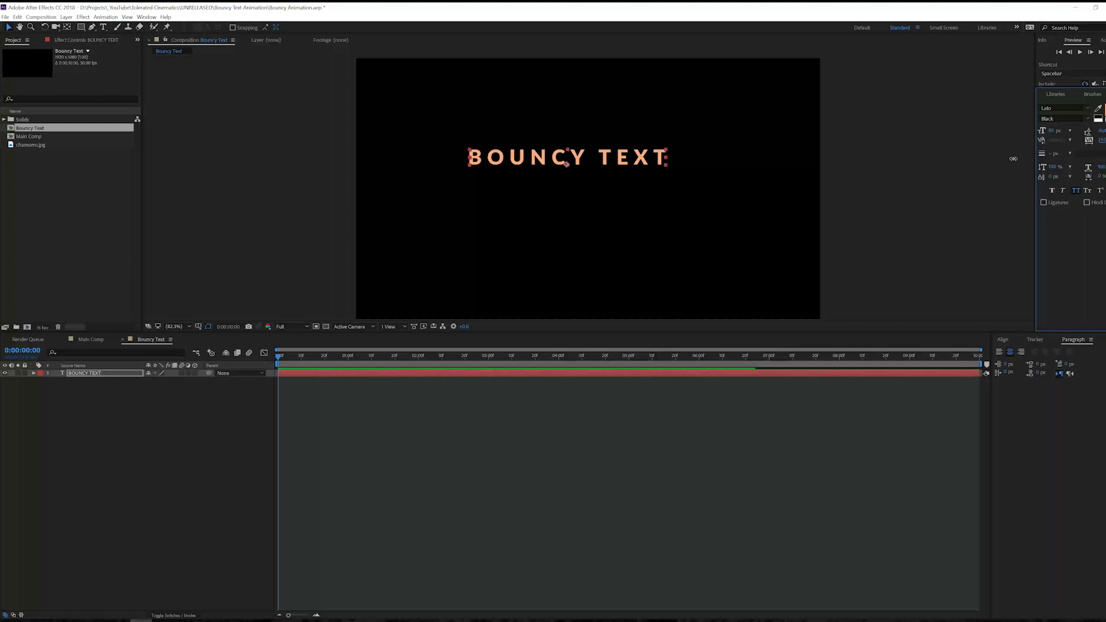
left_click_drag(651, 160, 668, 180)
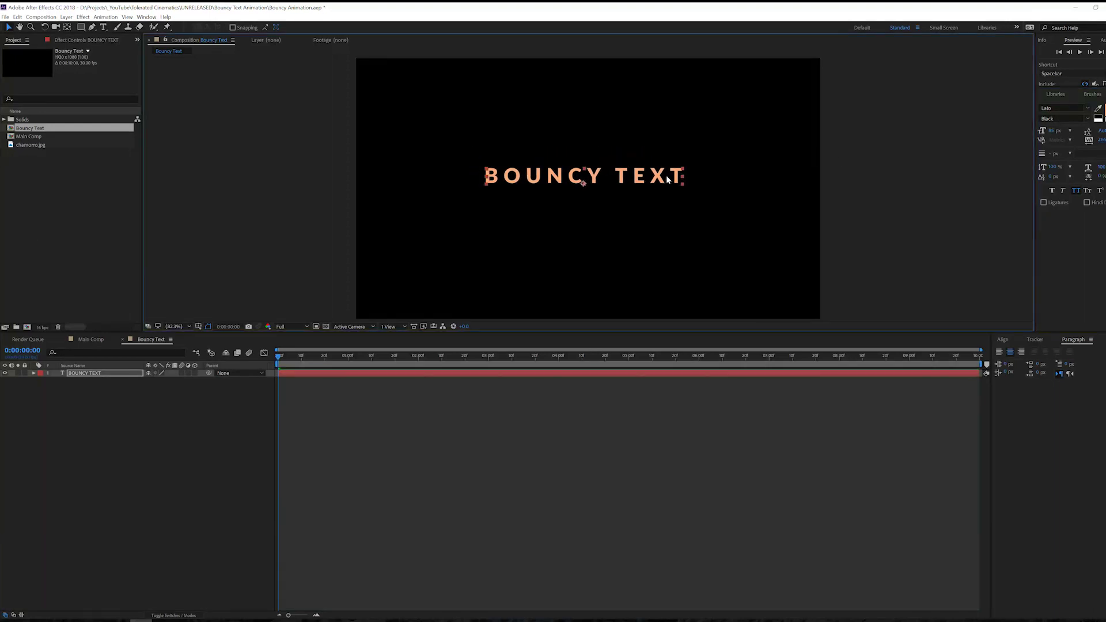
- Centre BOUNCY TEXT horizontally and vertically in the composition
left_click(1003, 340)
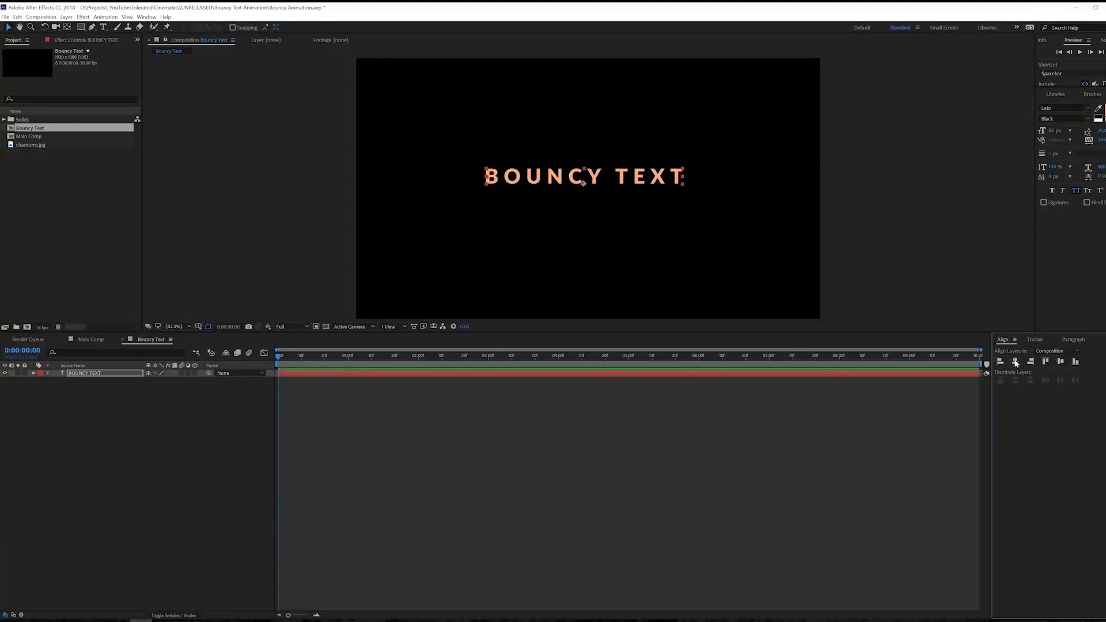
left_click(1015, 362)
left_click(1060, 361)
left_click(548, 491)
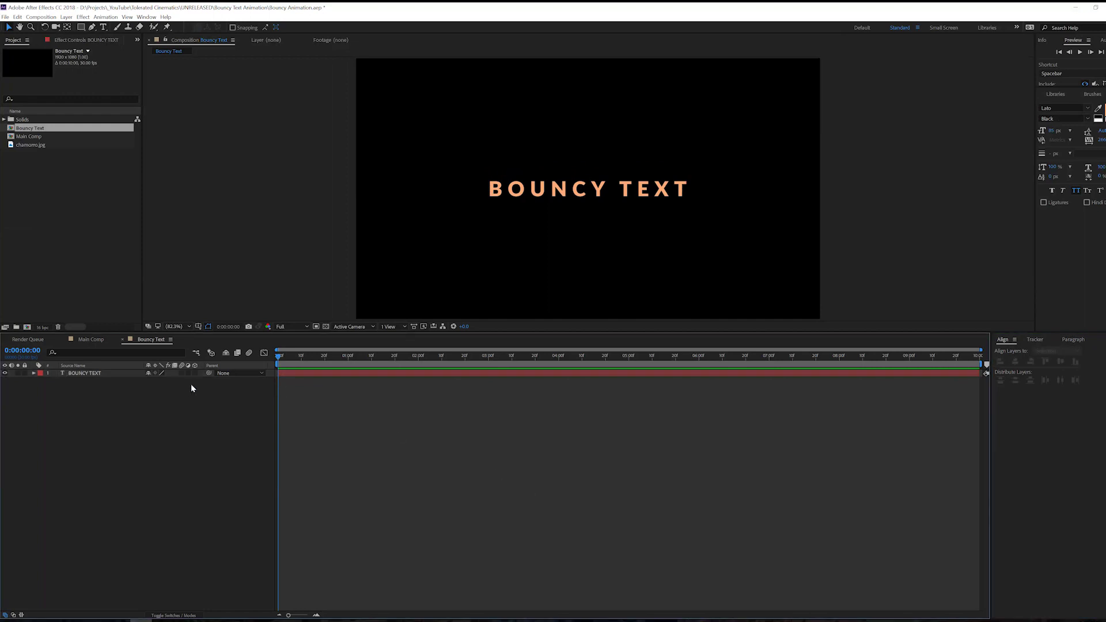
left_click(117, 372)
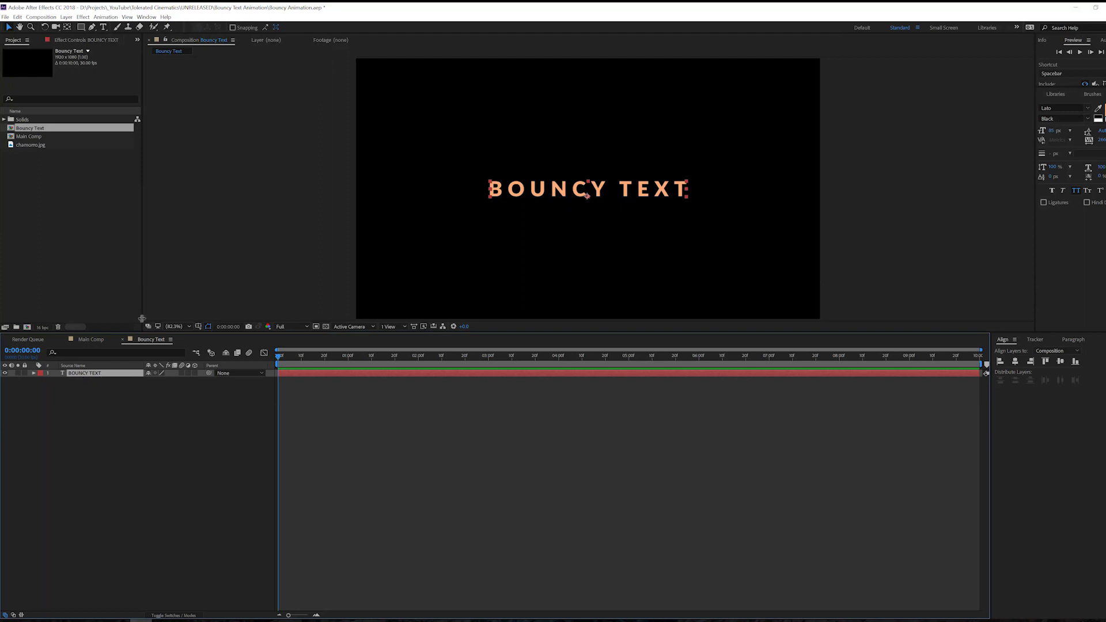
- Add a Position text animator via Animate Text and rename Animator 1 to 'Bouncy Text'
left_click(106, 17)
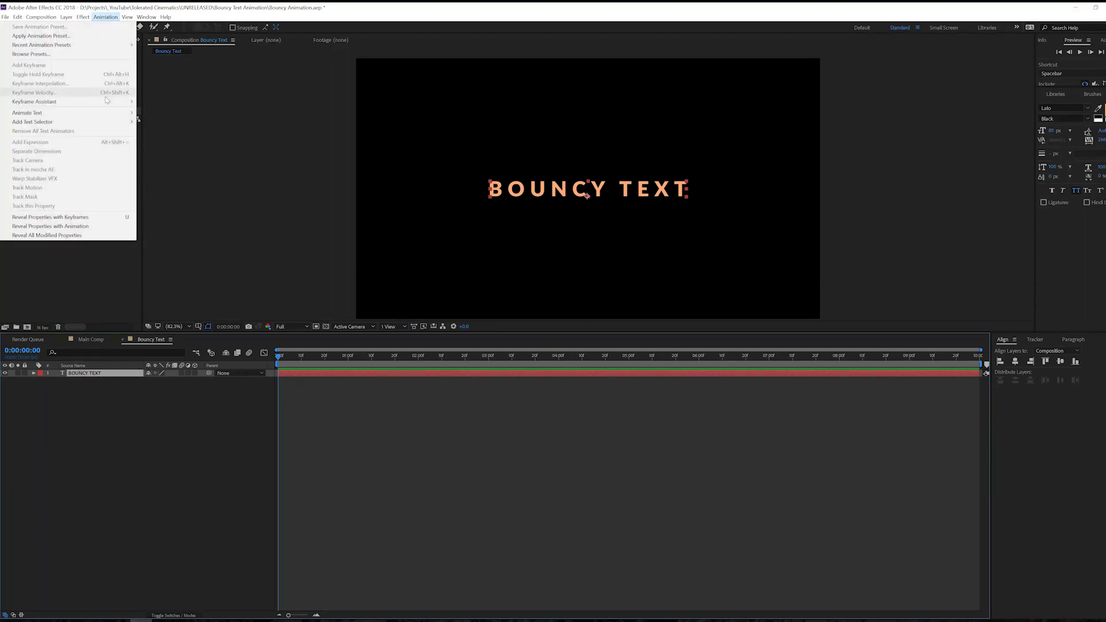
mouse_move(56, 114)
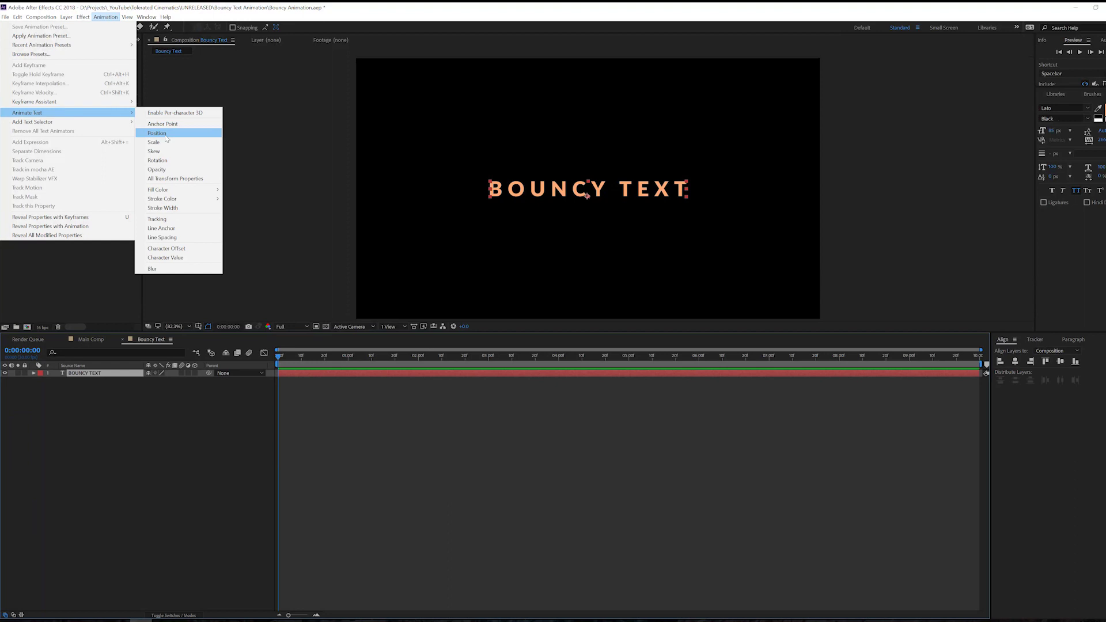
left_click(167, 135)
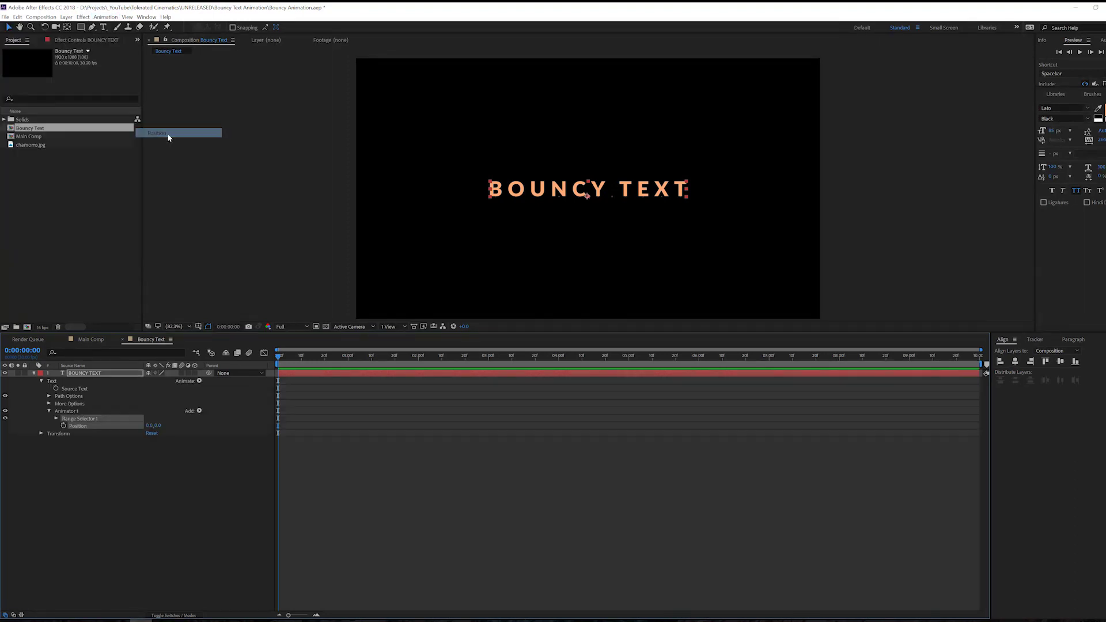
left_click(74, 411)
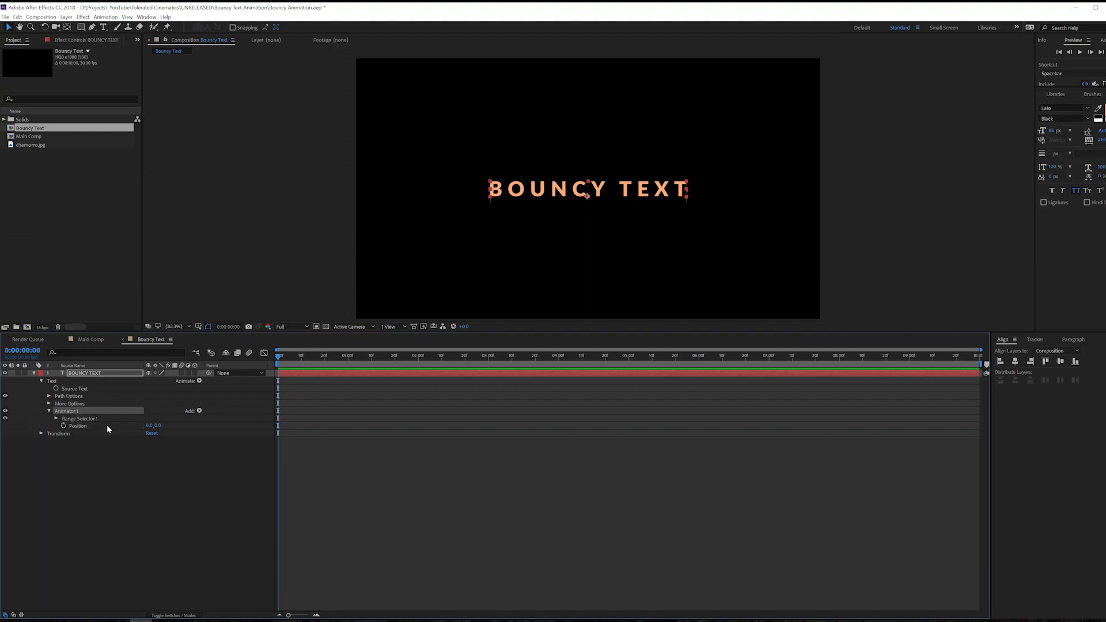
key("Return")
type("Bo")
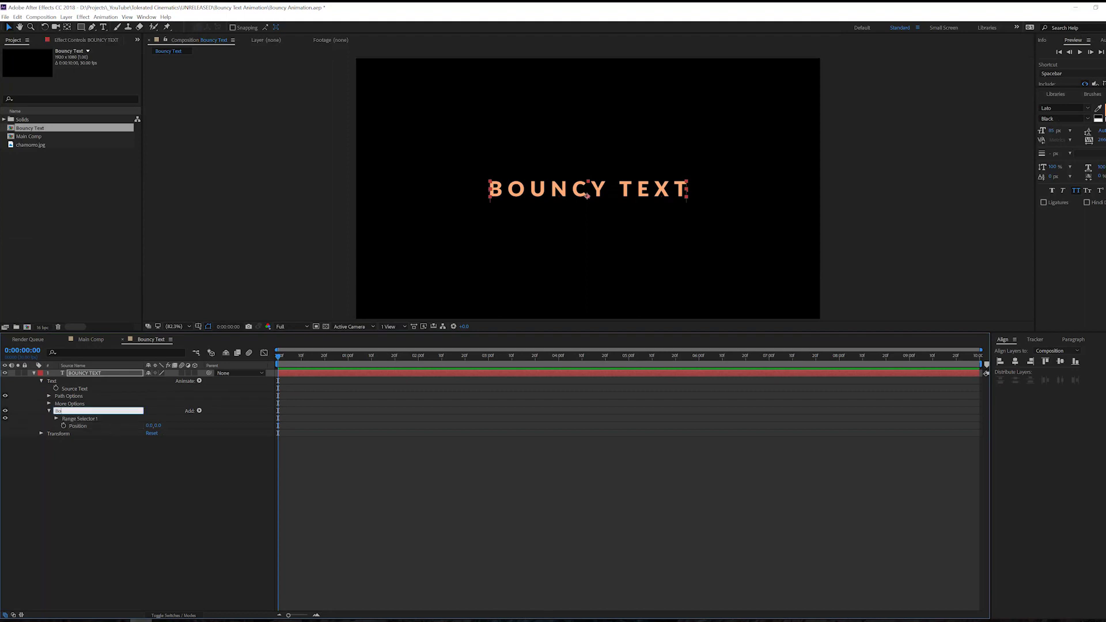
type("uncy Text")
key("Return")
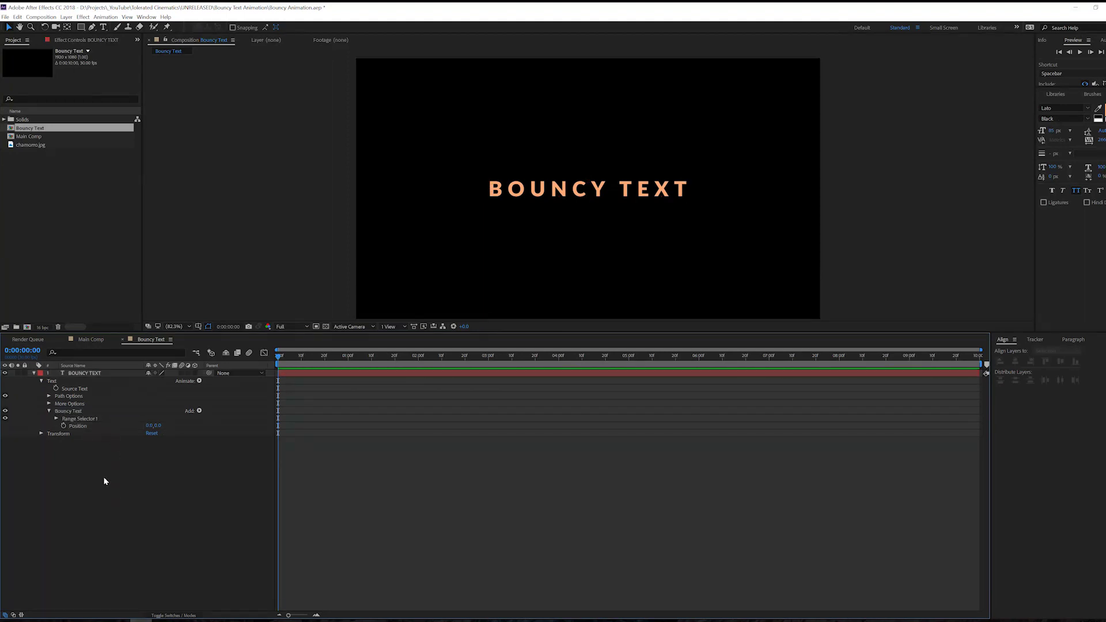
left_click(71, 412)
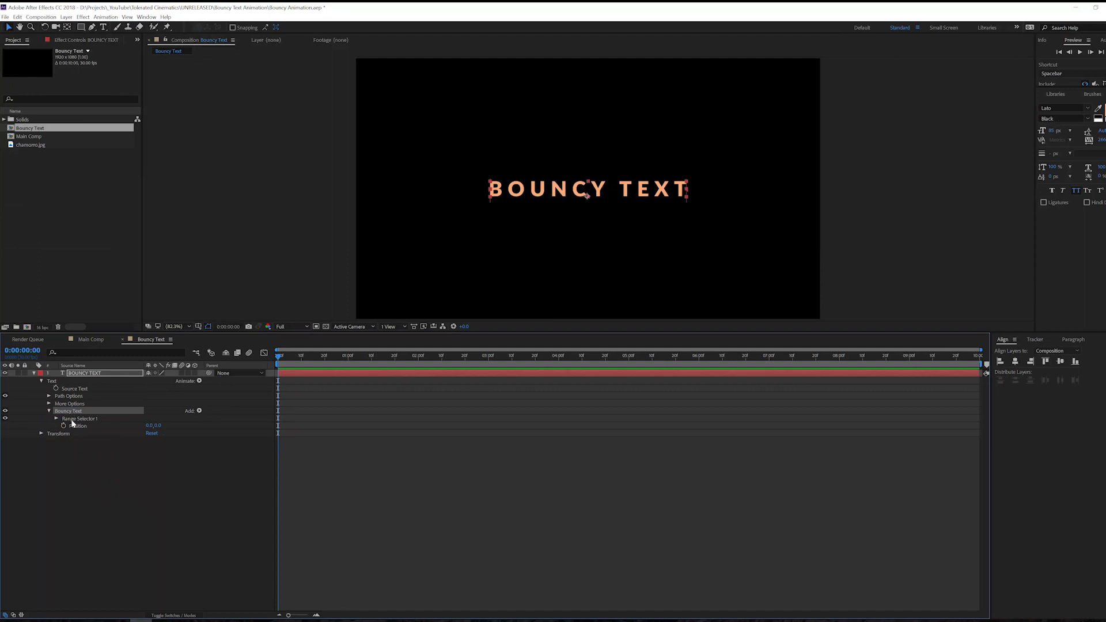
left_click(81, 460)
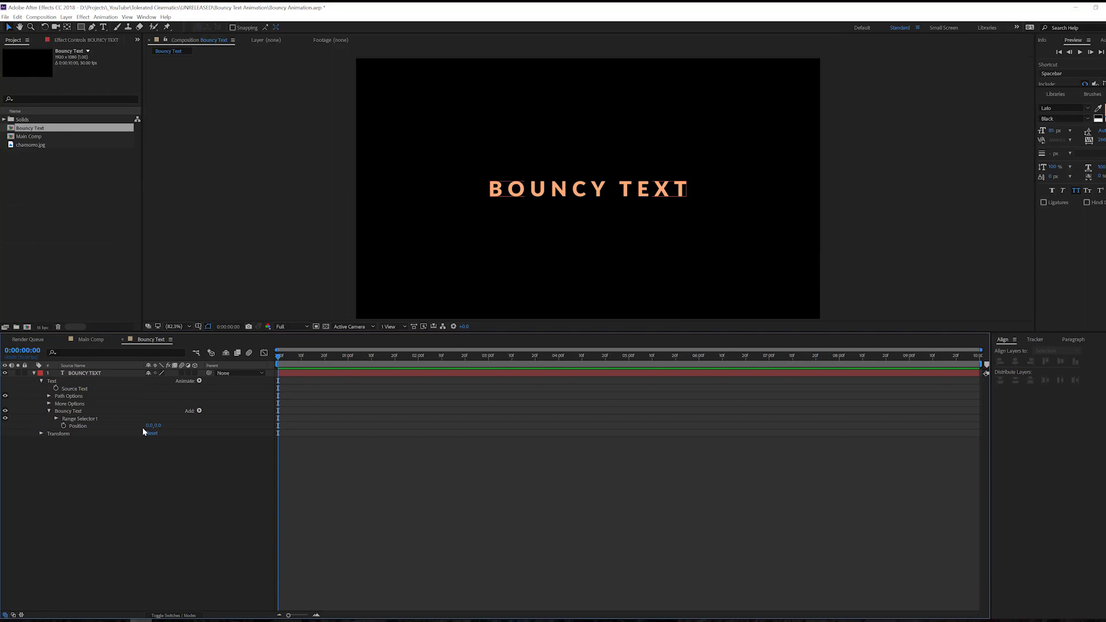
- Offset the animator's Position to 0, 143 and add an Expression selector to it
left_click_drag(160, 427, 224, 425)
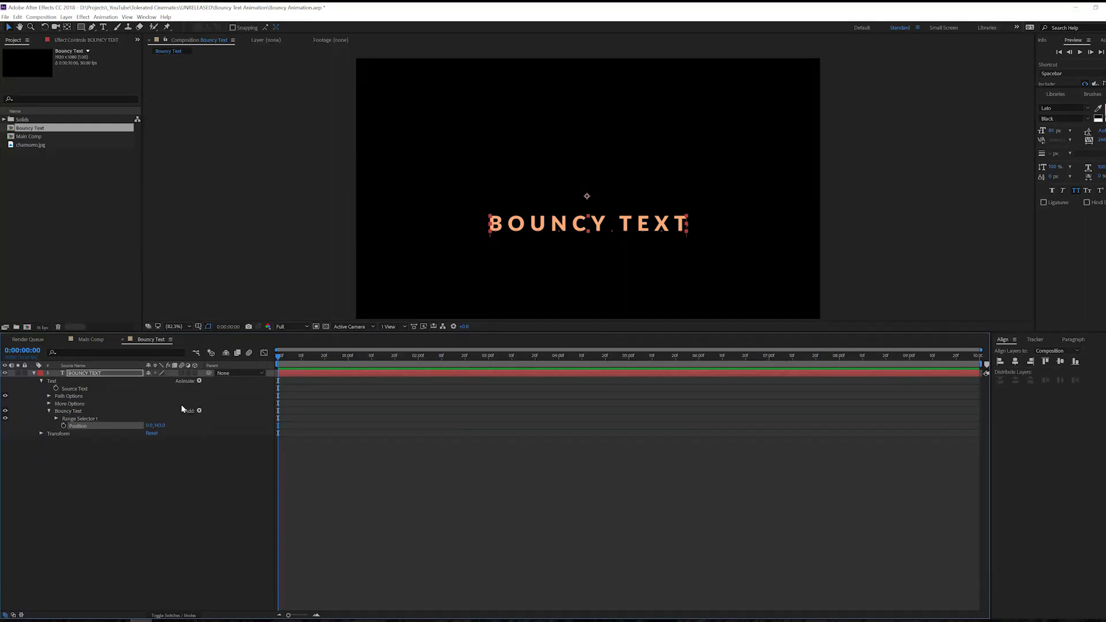
left_click(199, 412)
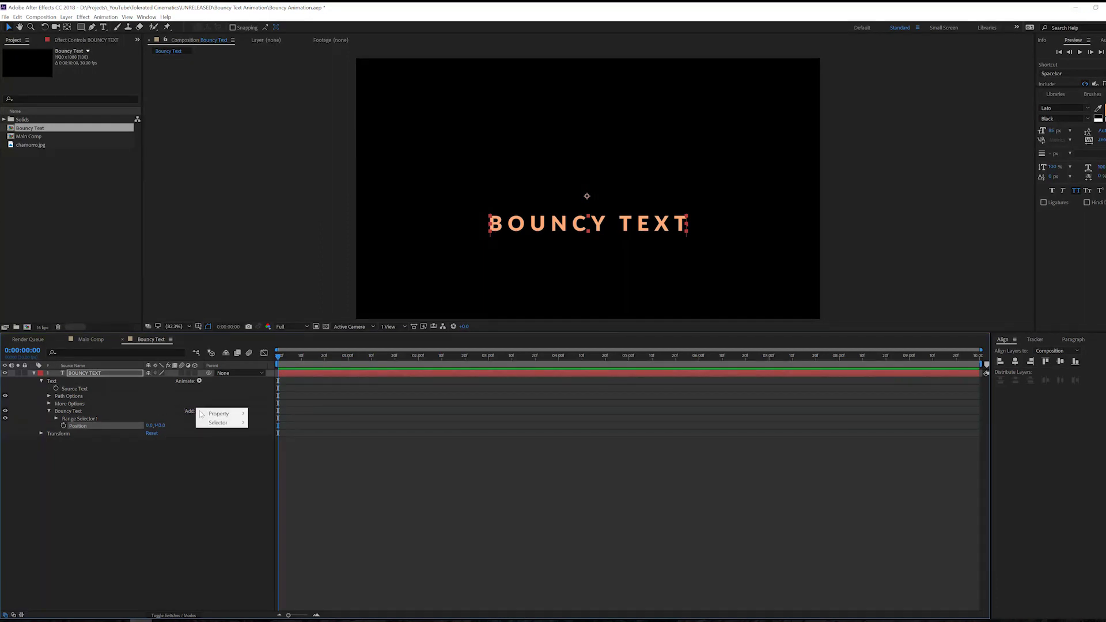
mouse_move(217, 423)
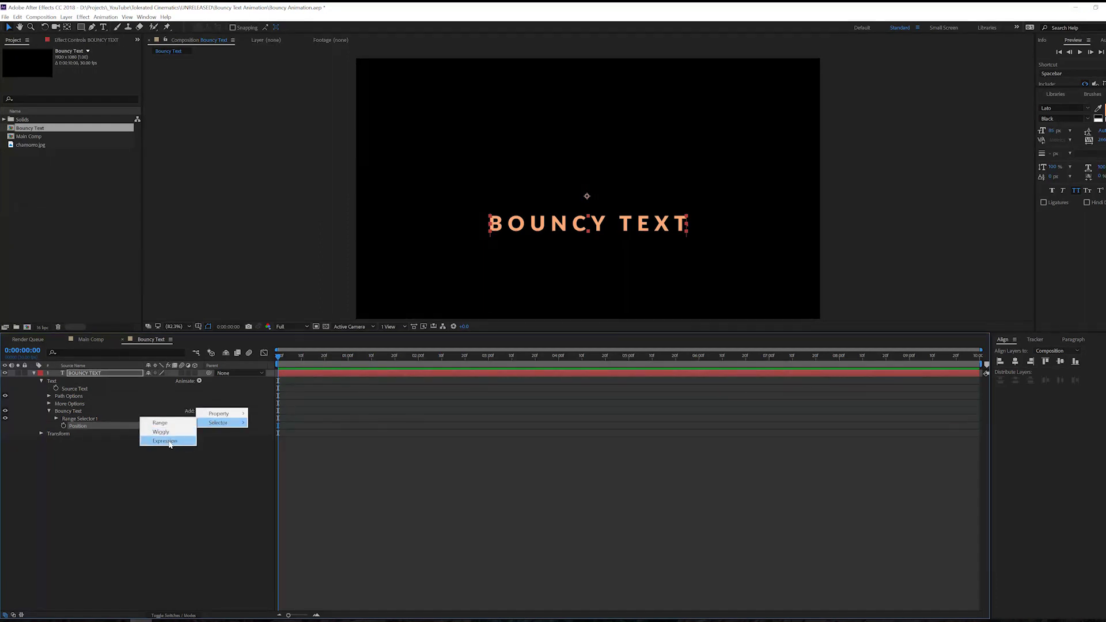
left_click(160, 442)
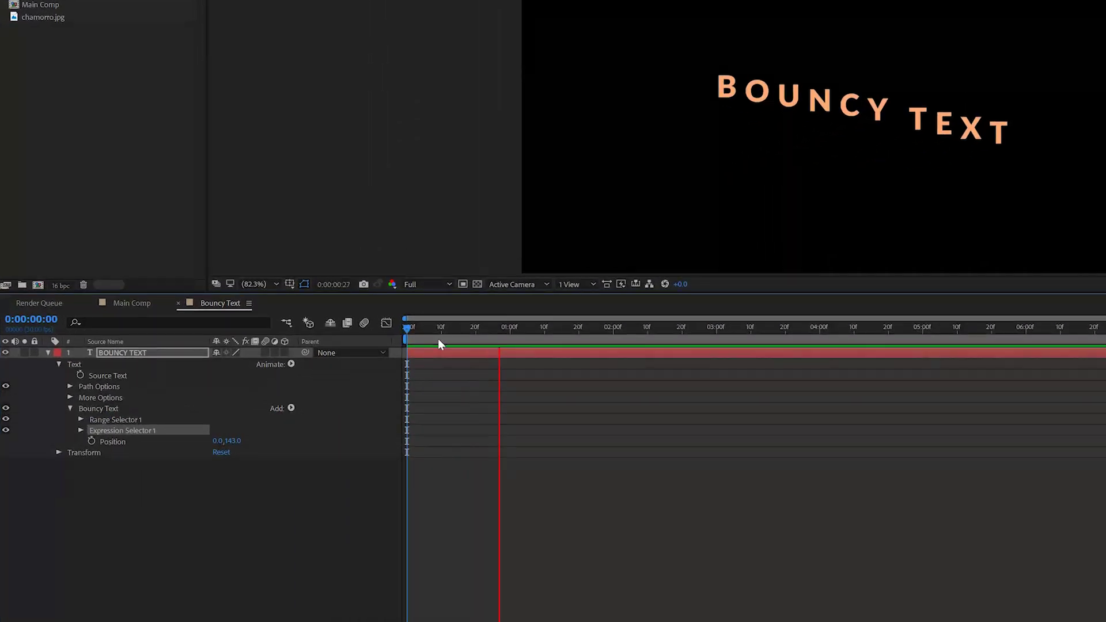
- In Range Selector 1's Advanced settings, set Shape to Ramp Up
left_click(80, 420)
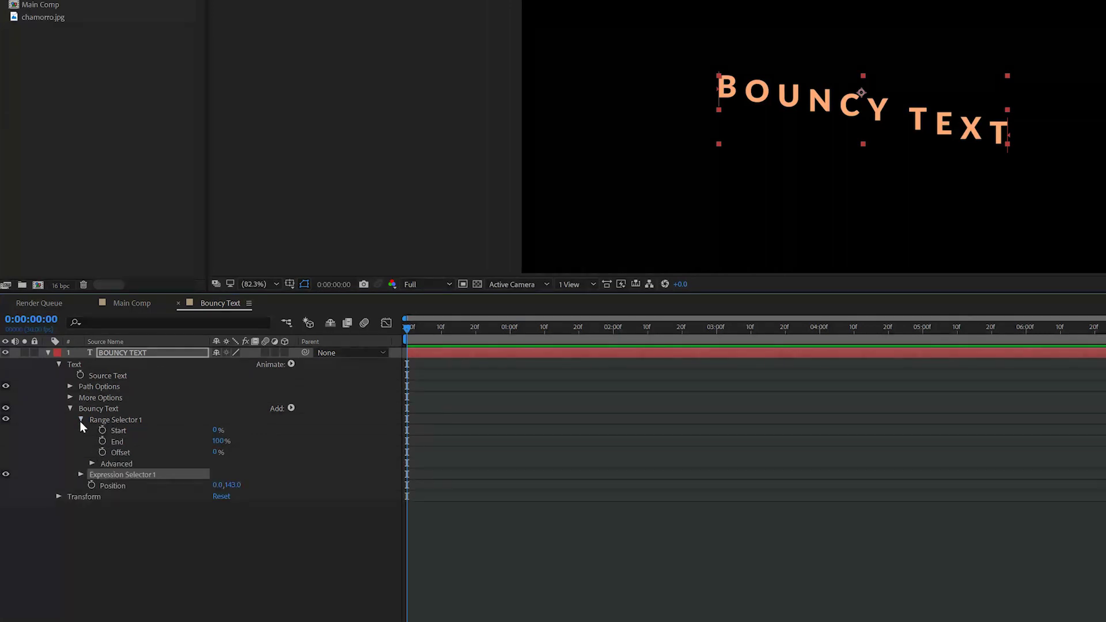
left_click(91, 463)
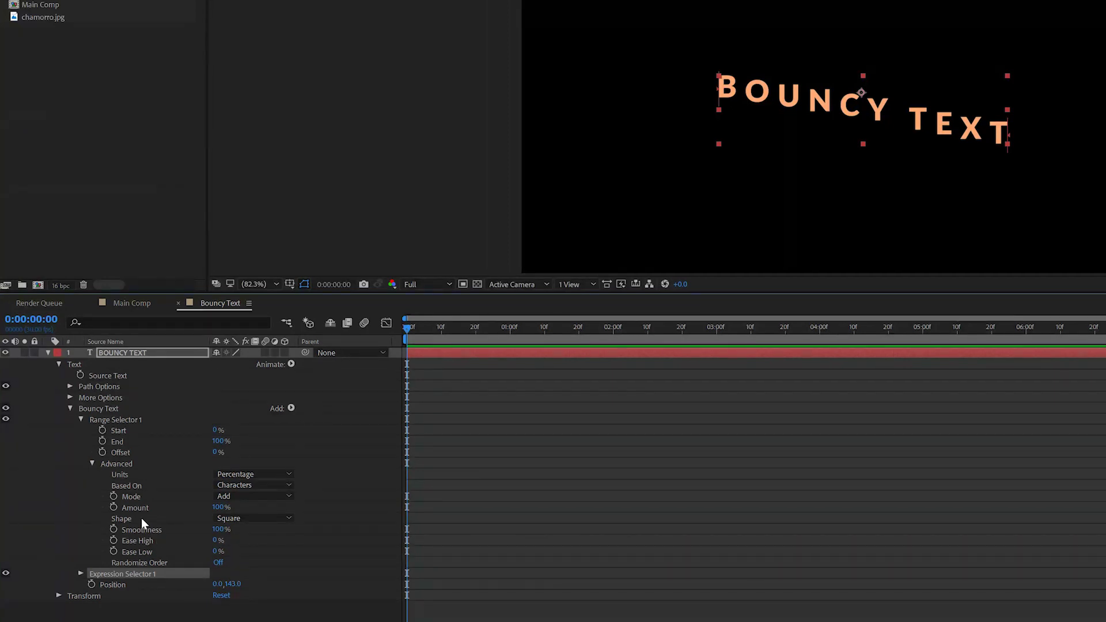
left_click(240, 520)
left_click(258, 540)
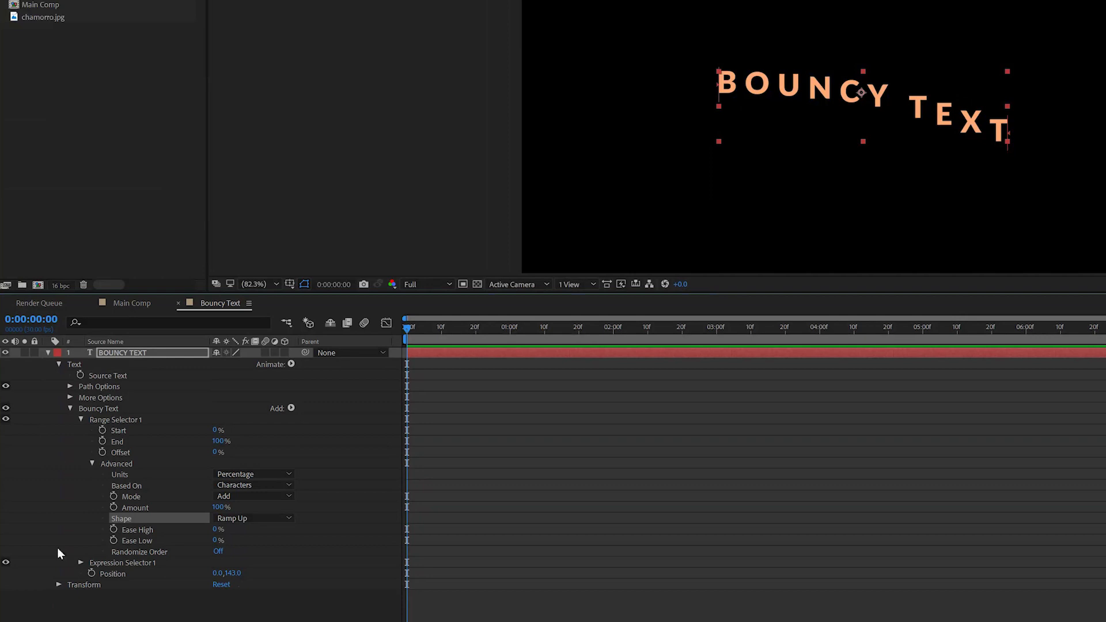
- Set Ease High and Ease Low to 50% and preview the curved letters
left_click(216, 529)
type("50")
key("Tab")
type("50")
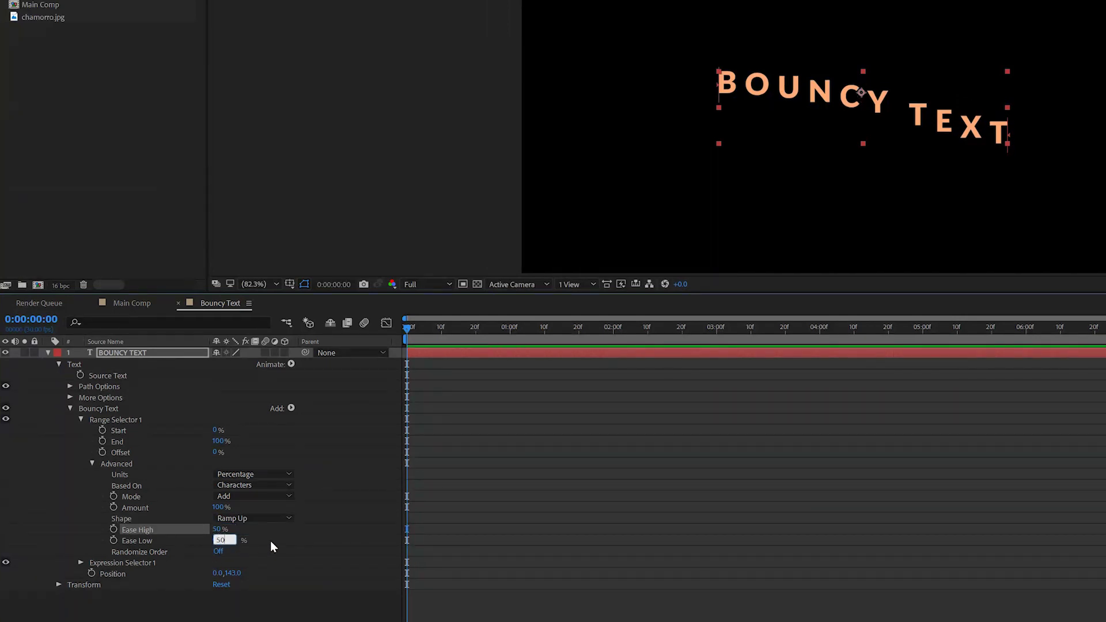
left_click(271, 540)
key("space")
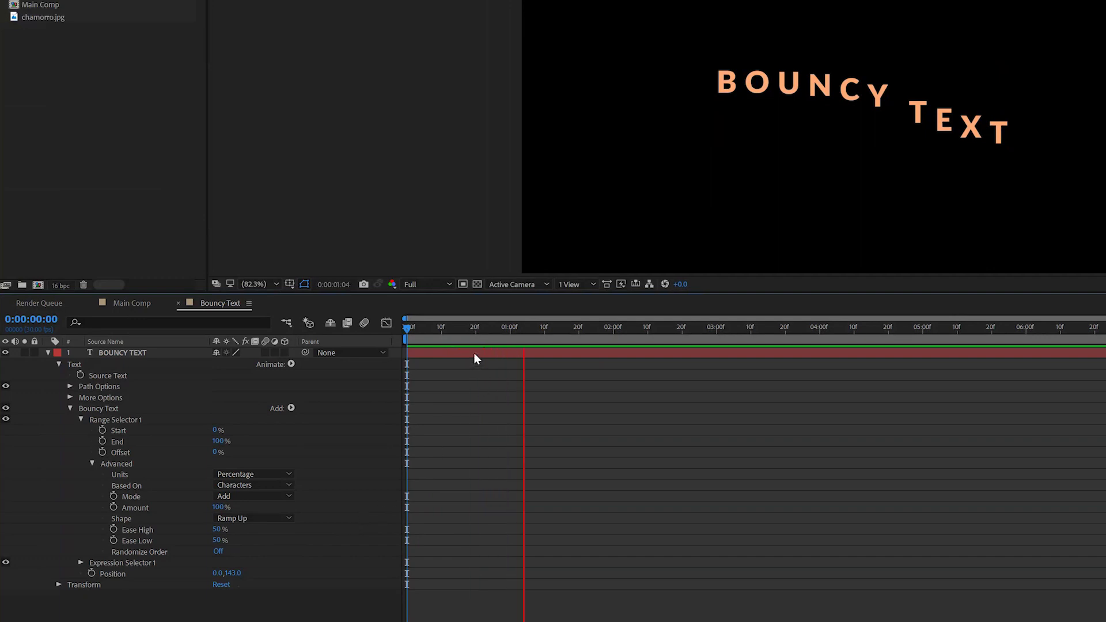
key("space")
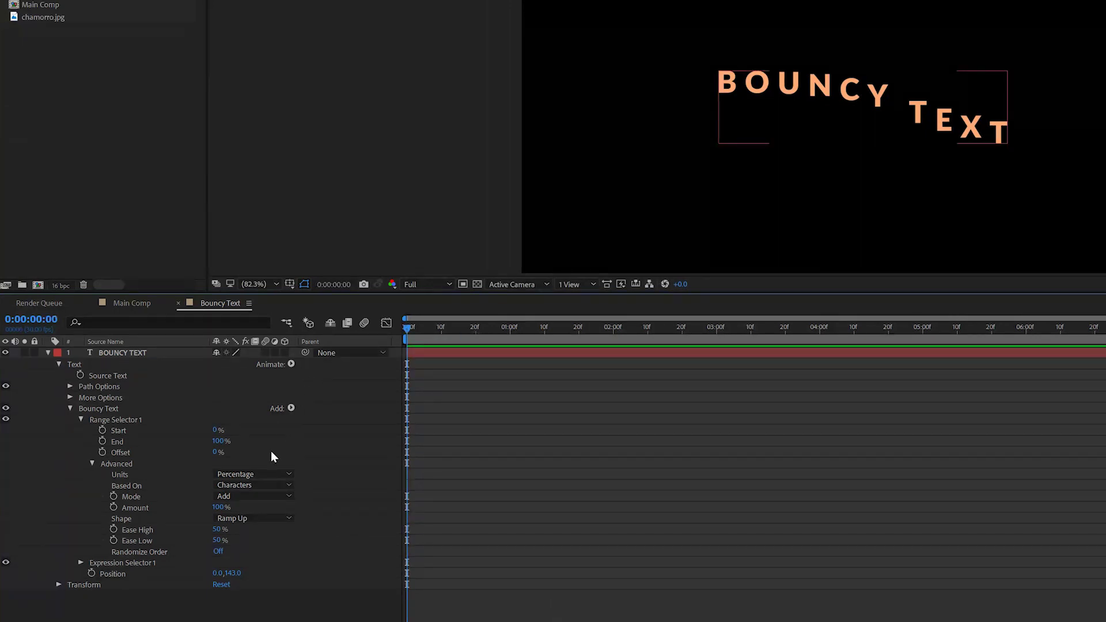
- Empty Expression Selector 1's default Amount expression and switch to the Notepad bounce code
left_click(80, 564)
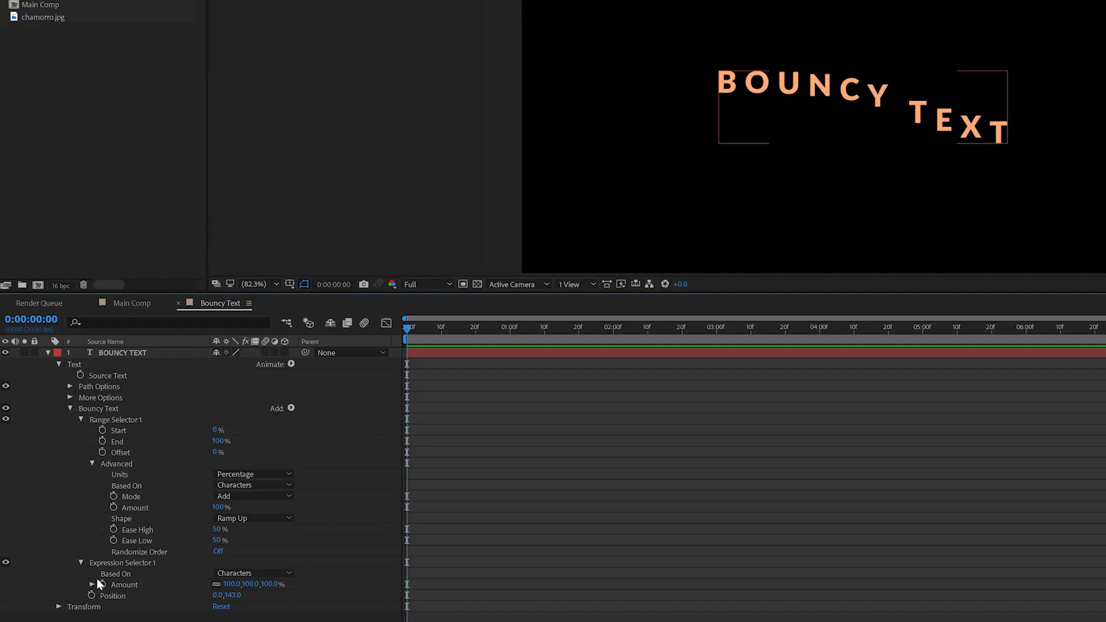
left_click(91, 585)
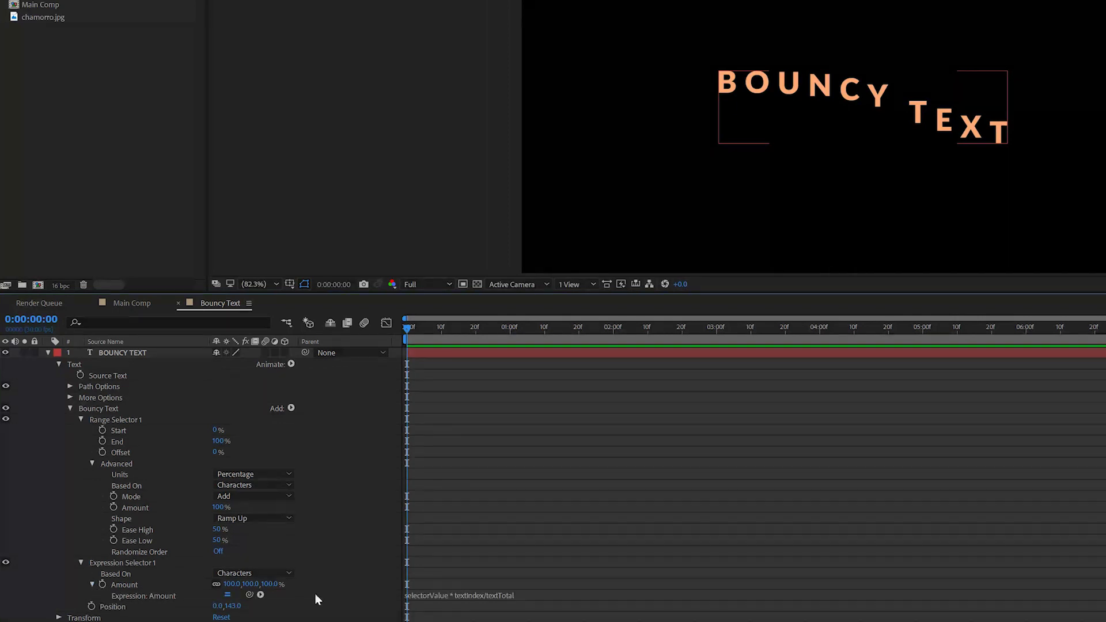
left_click(445, 597)
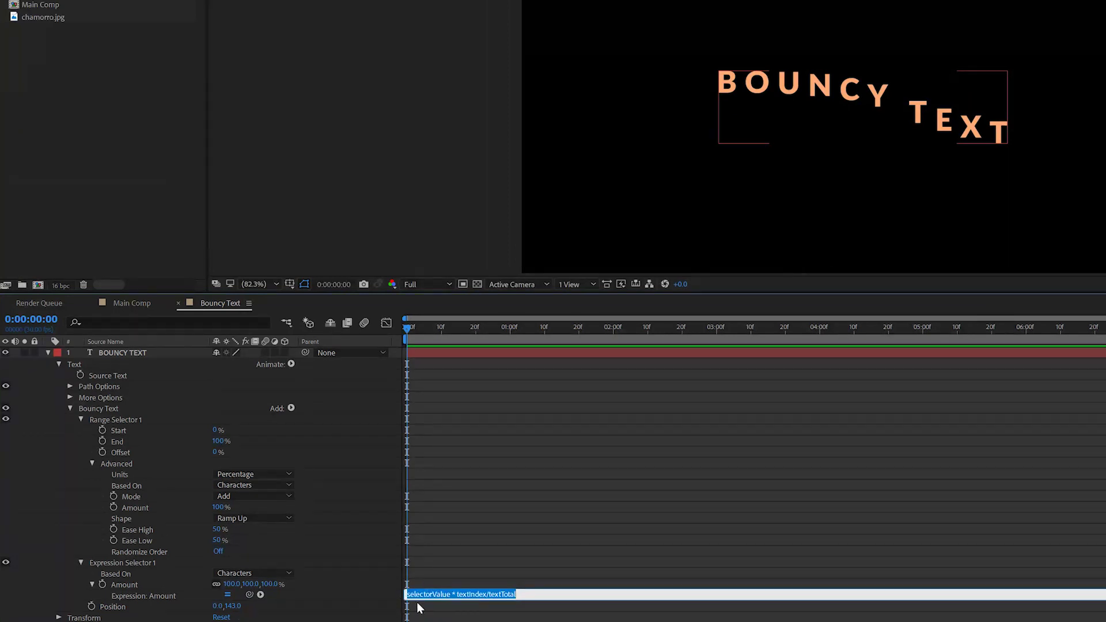
key("BackSpace")
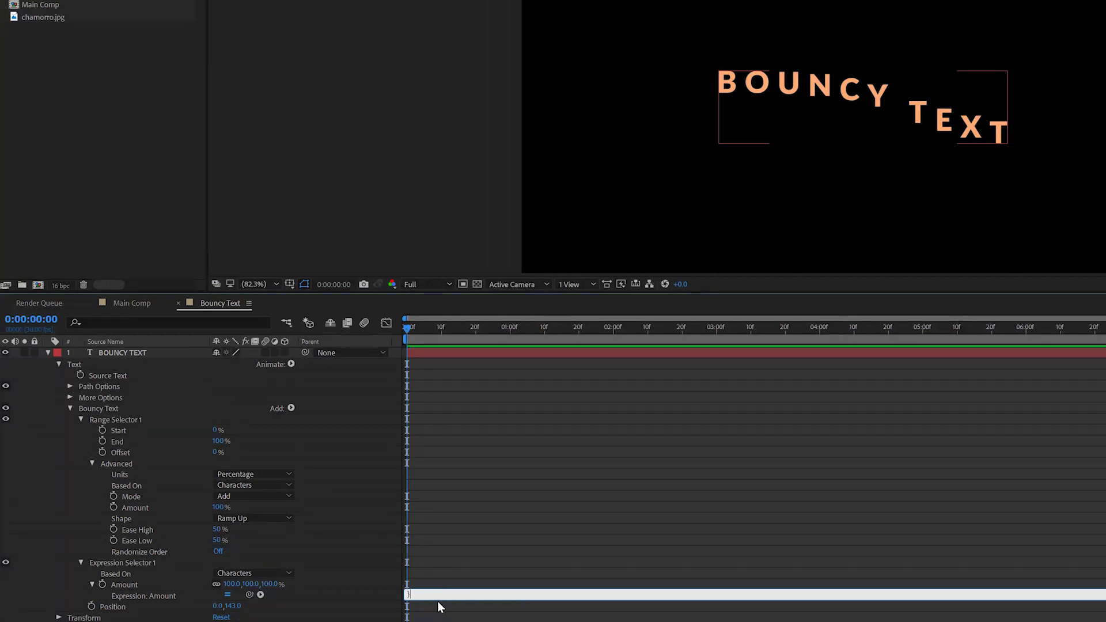
type("}")
key("ctrl+a")
key("BackSpace")
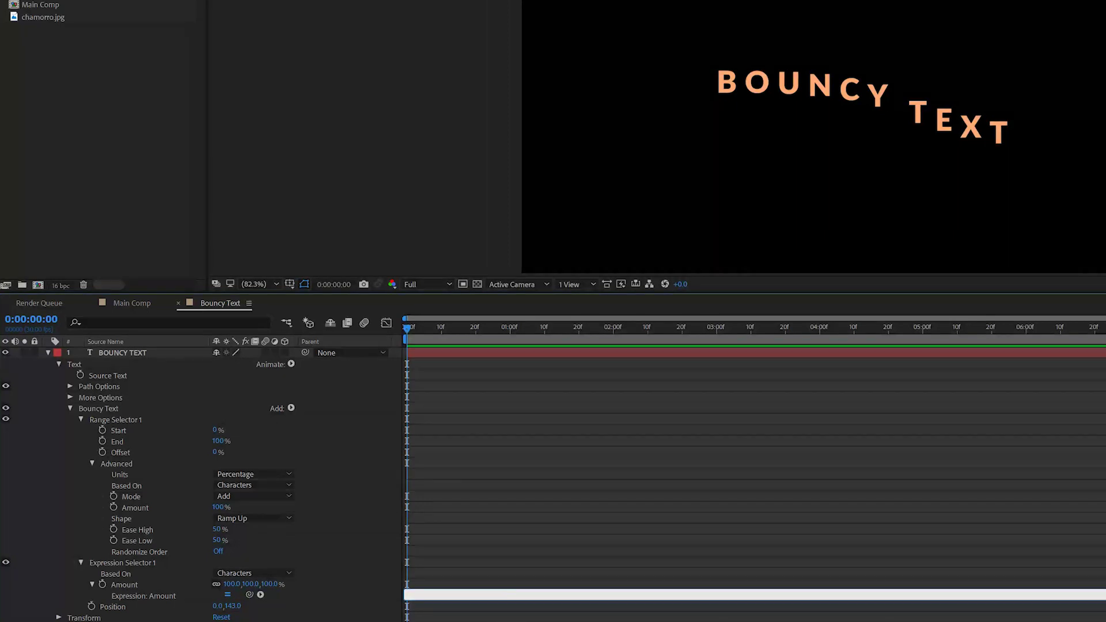
key("alt+Tab")
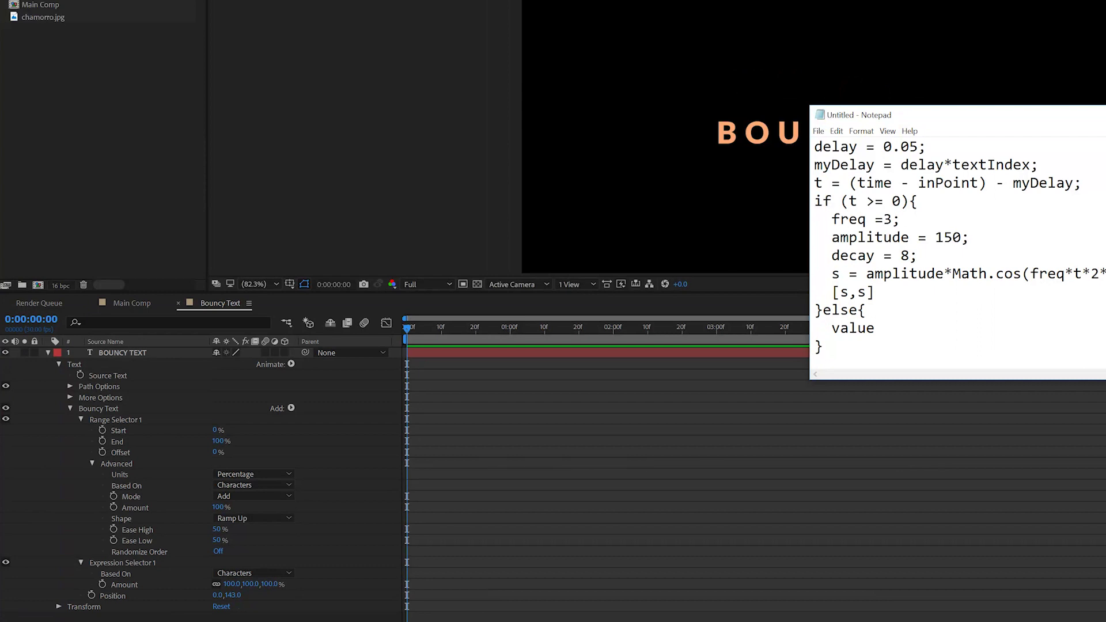
- Select all the bounce expression code in Notepad, then select Amount back in After Effects
left_click_drag(814, 146, 713, 16)
left_click(823, 348)
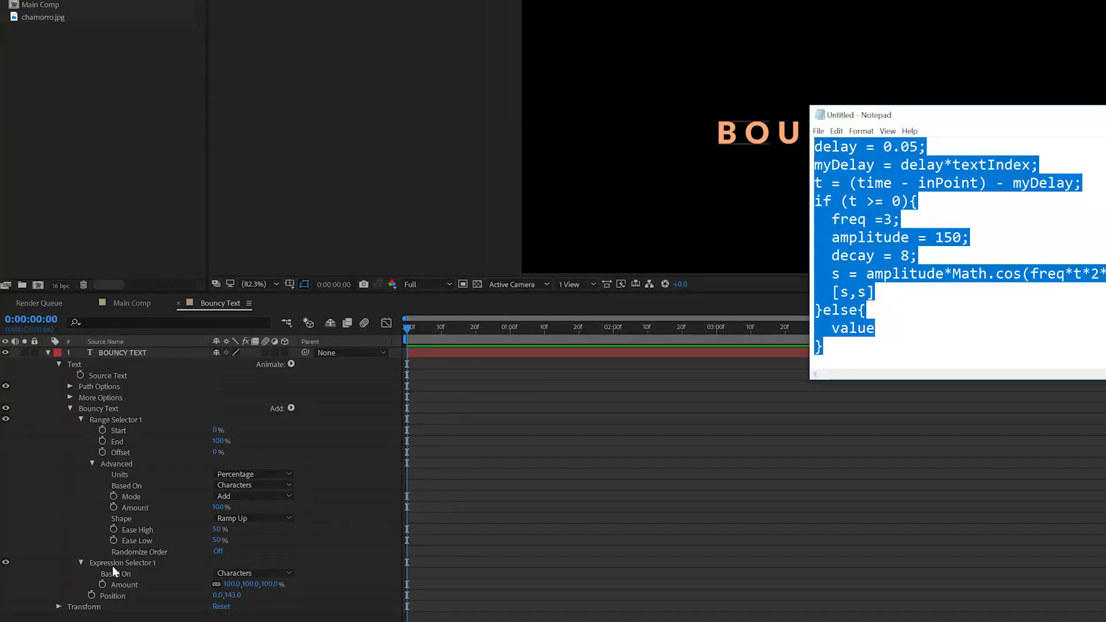
left_click(133, 584)
left_click(413, 579)
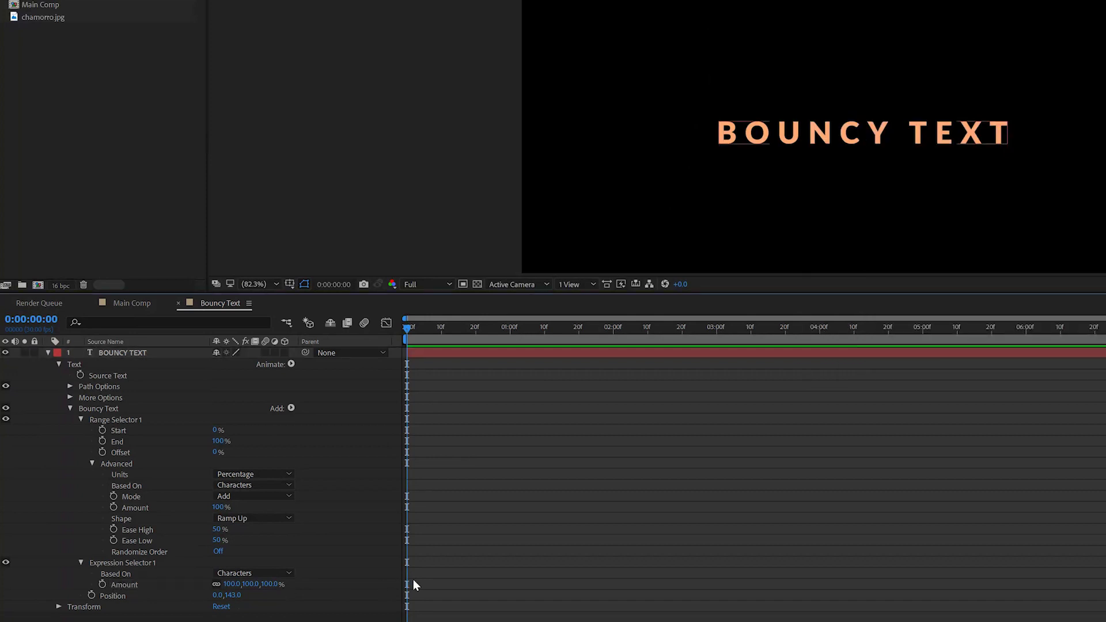
- Paste the bounce expression into Amount, enlarge the field, commit it and preview the bounce
left_click(102, 584, "alt")
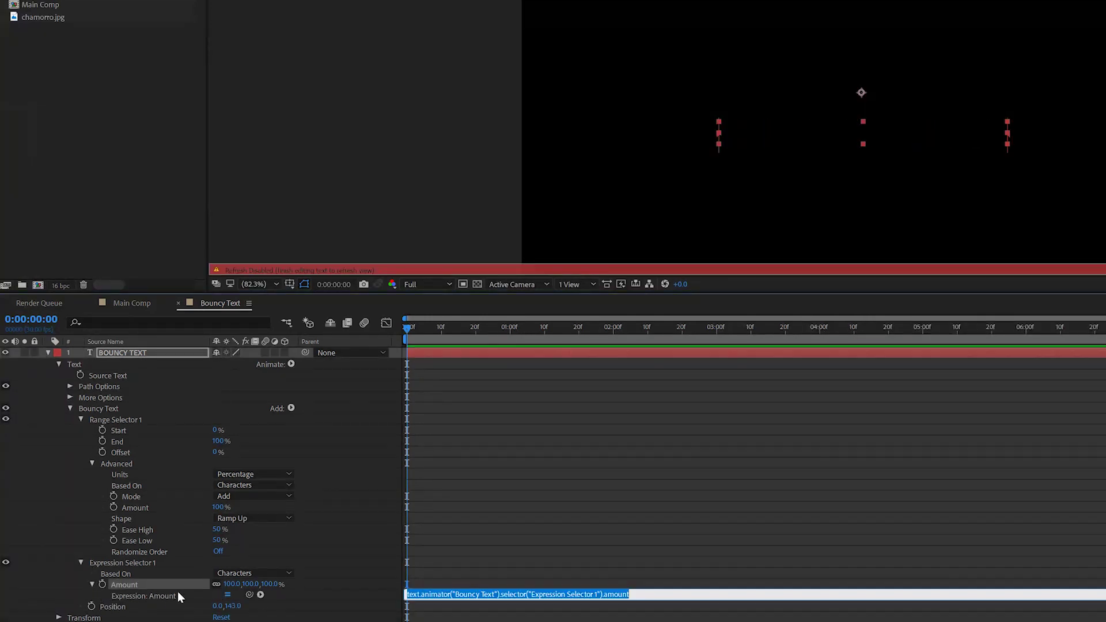
key("ctrl+v")
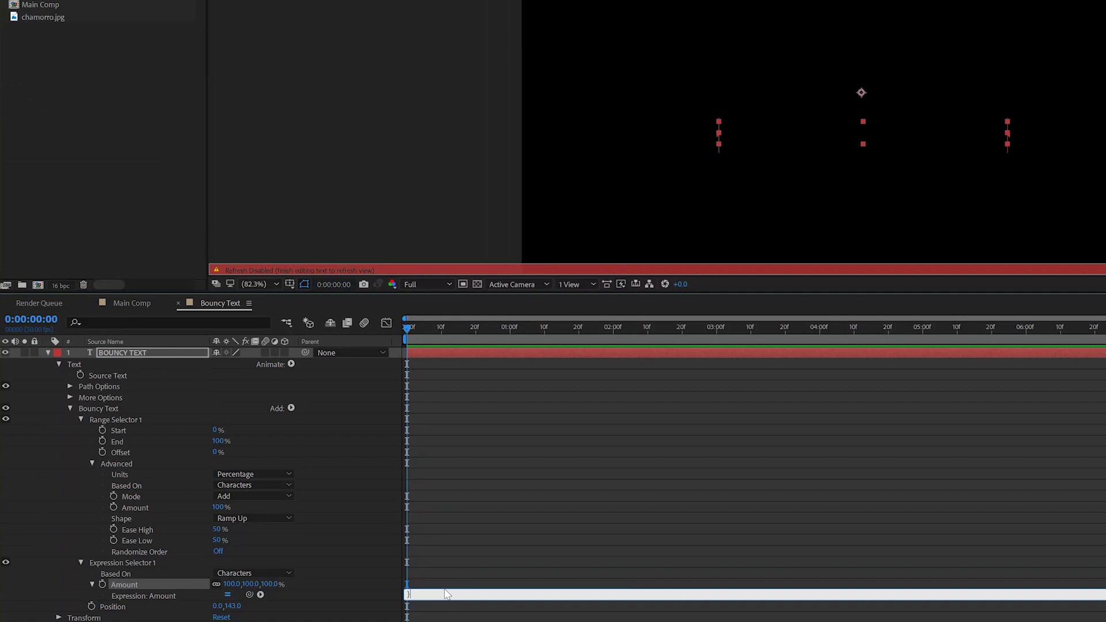
left_click_drag(440, 601, 440, 621)
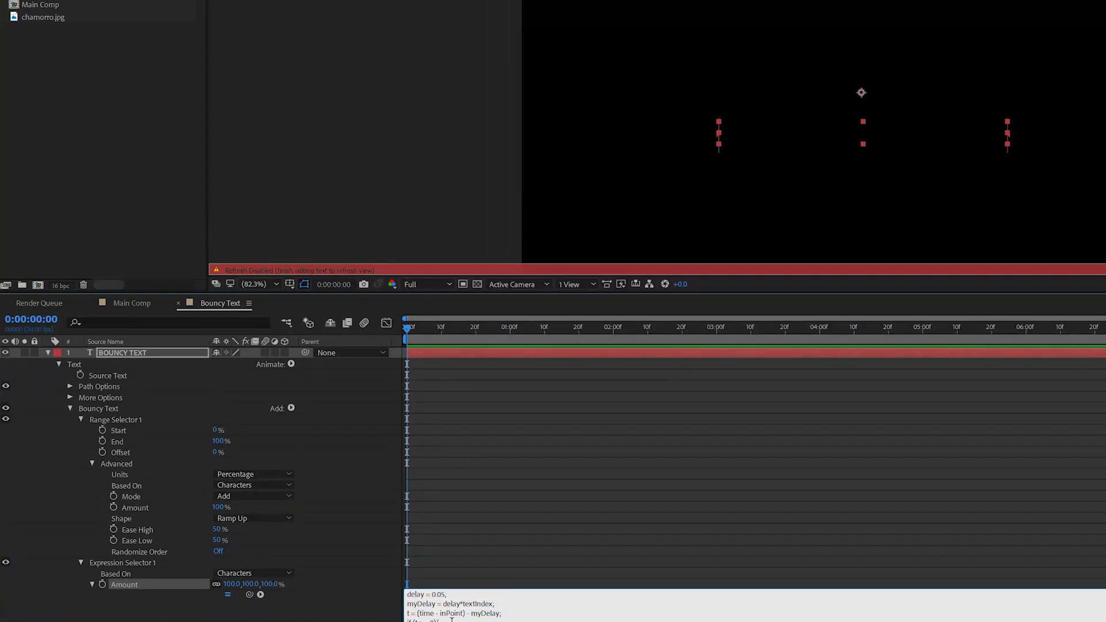
left_click(464, 555)
key("space")
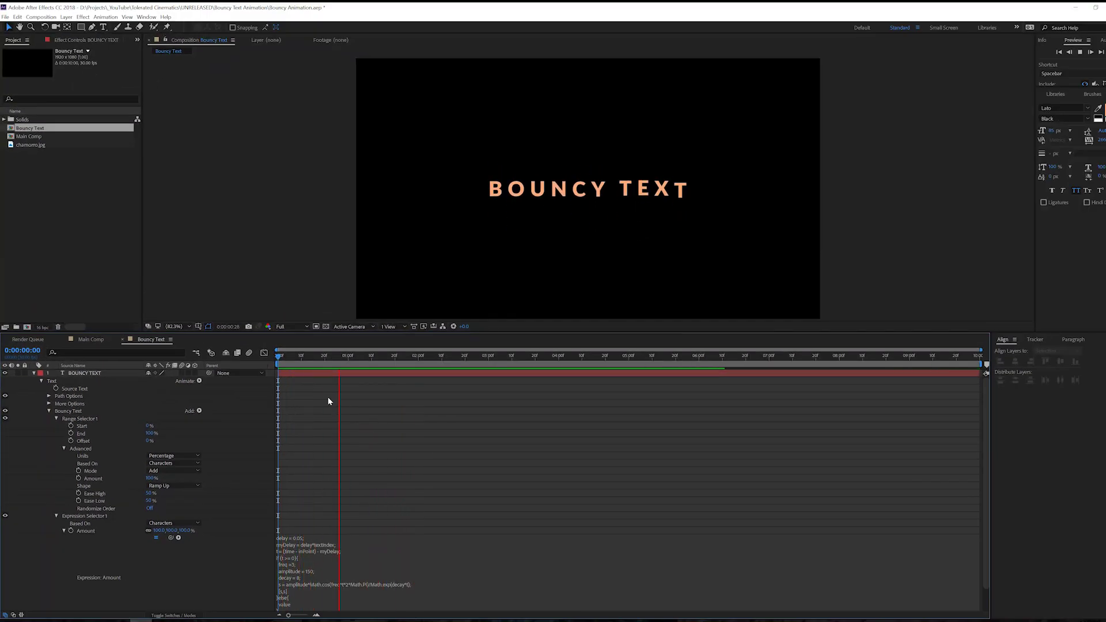
left_click(332, 365)
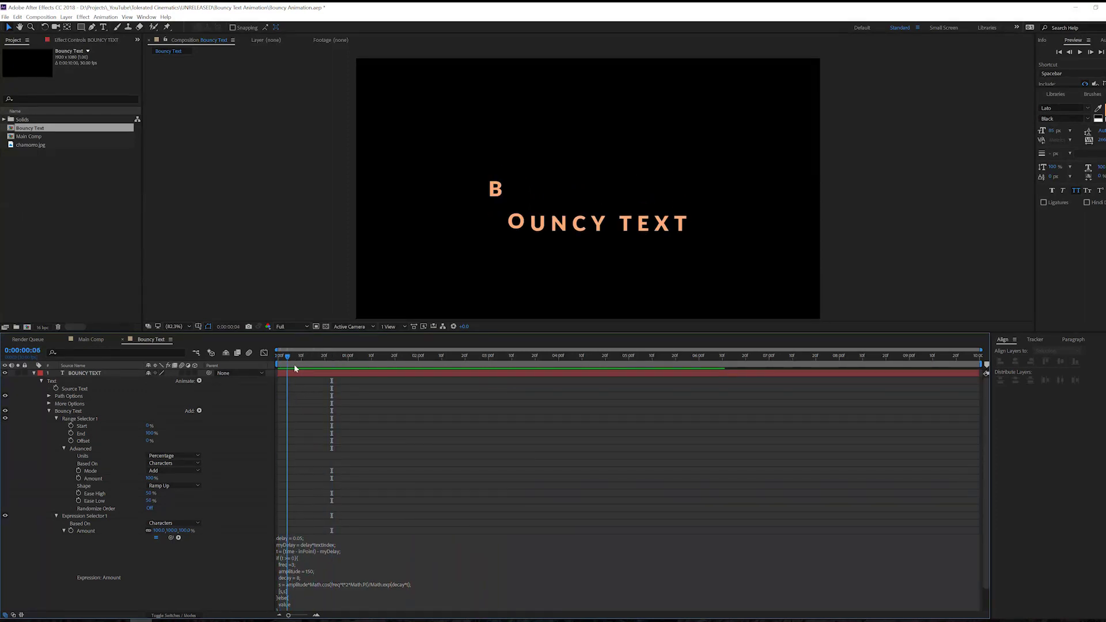
left_click(298, 538)
left_click(298, 538)
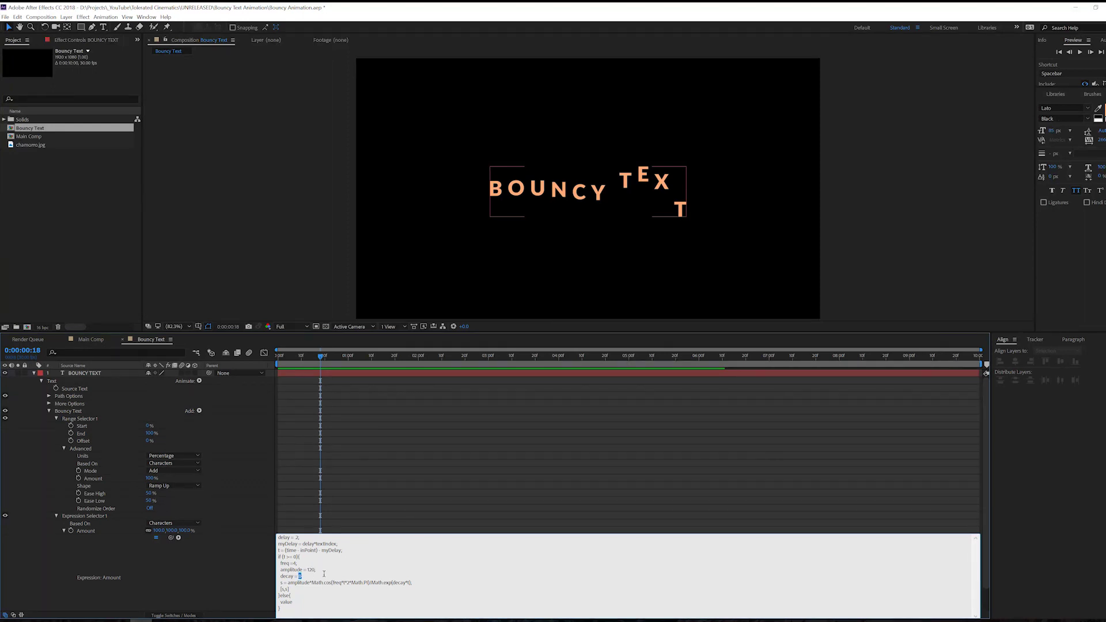
- Lower the expression's per-letter delay to .02 and preview the faster letter ripple
left_click(354, 510)
key("space")
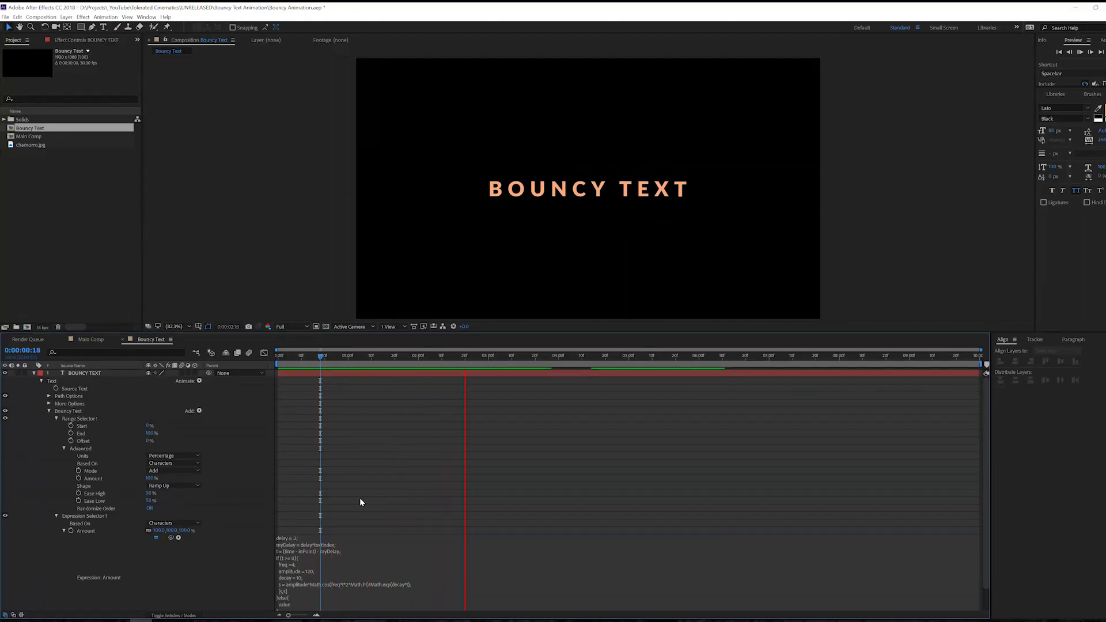
key("space")
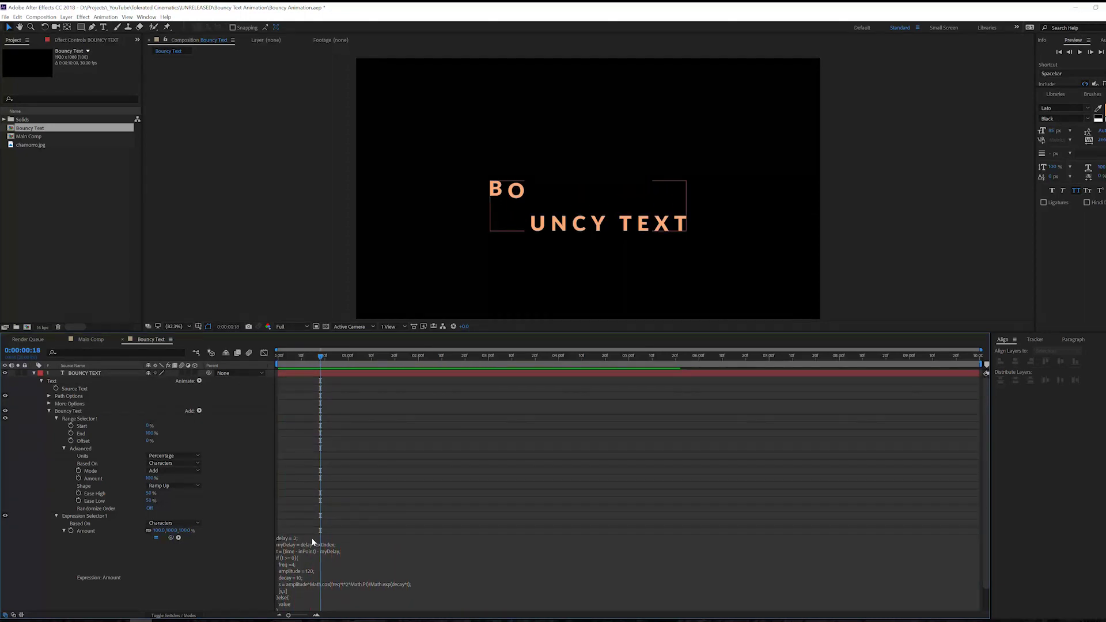
left_click(294, 543)
left_click(296, 539)
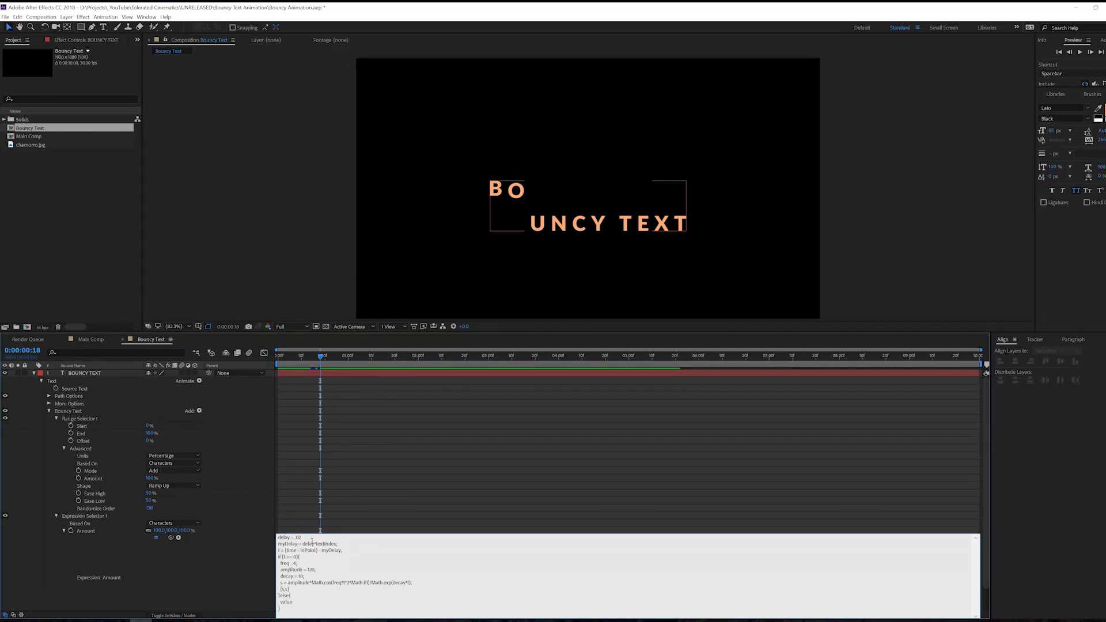
left_click(329, 495)
key("space")
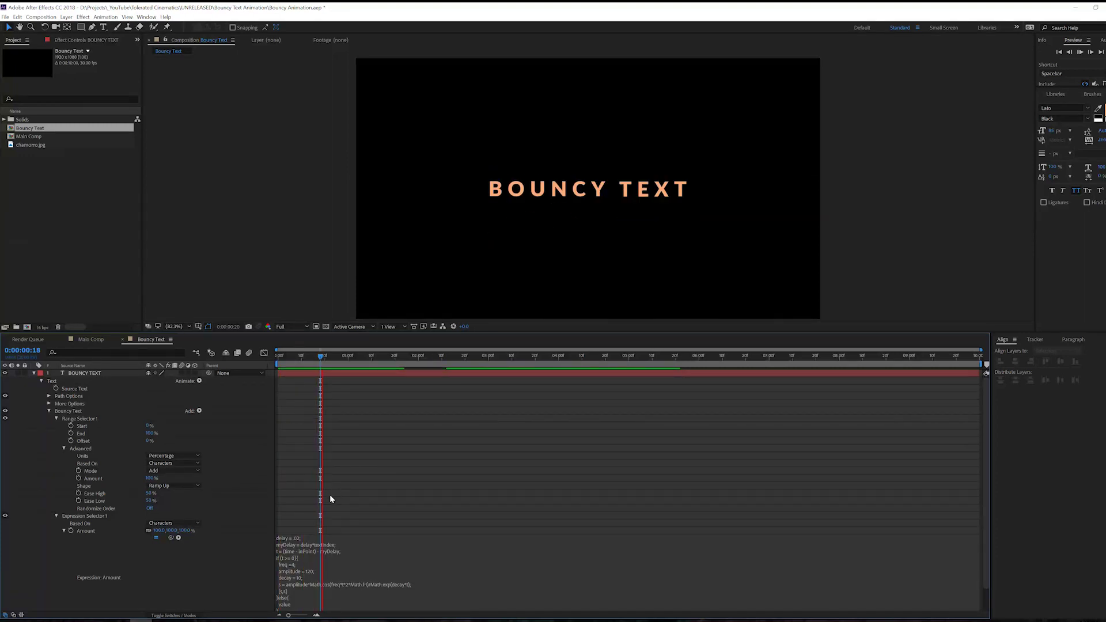
key("space")
key("space")
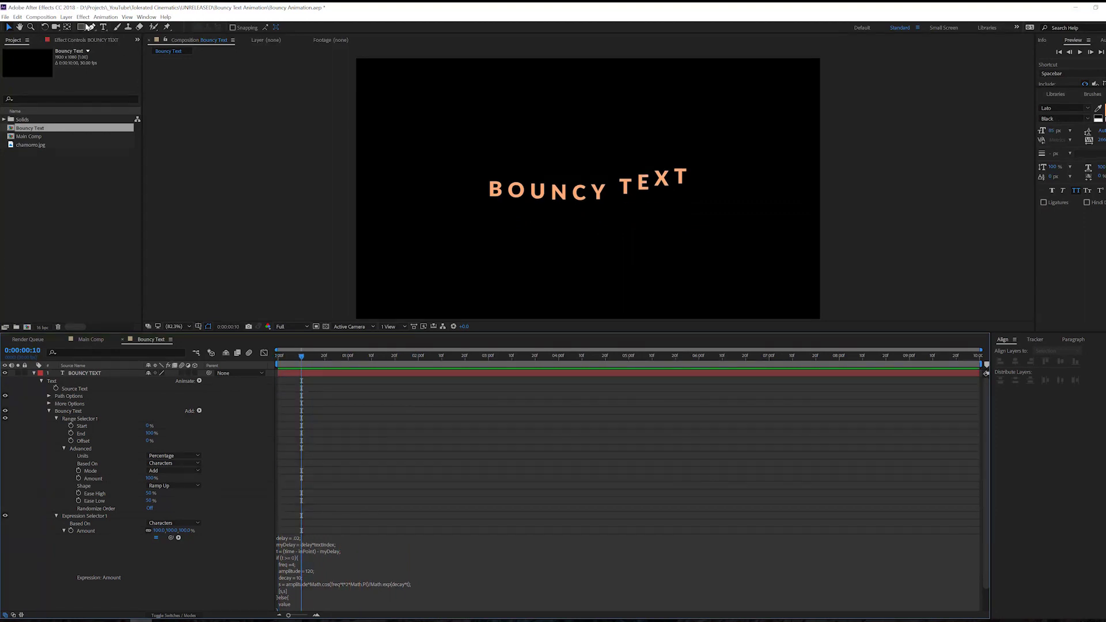
- Draw a rectangular mask over the upper frame on BOUNCY TEXT, deleting a stray shape layer
left_click(81, 27)
left_click_drag(301, 355, 279, 357)
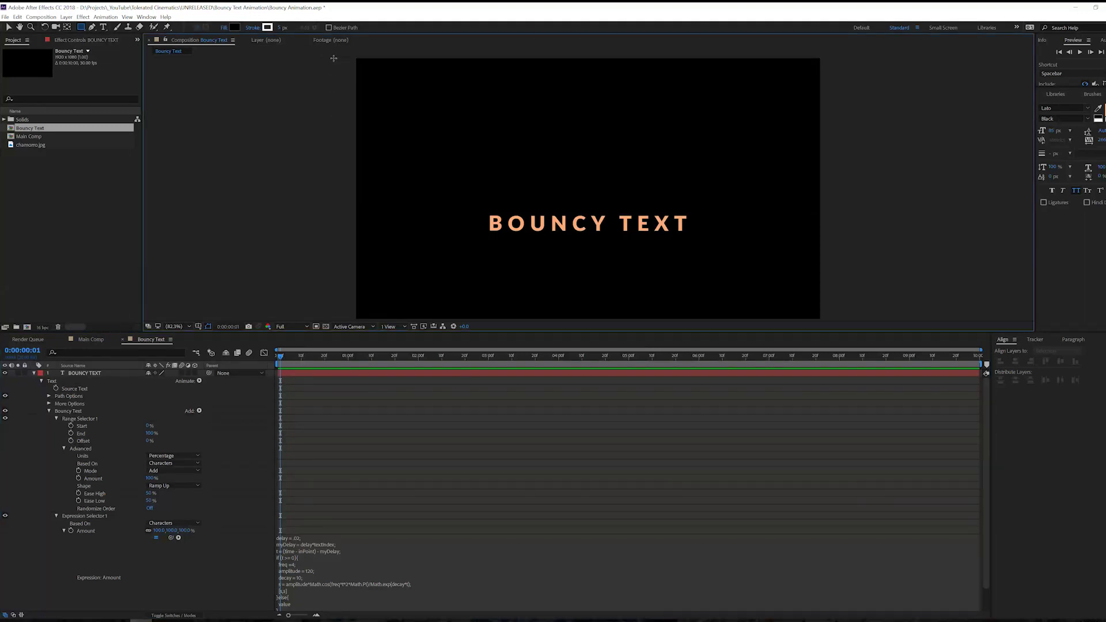
left_click_drag(331, 60, 881, 207)
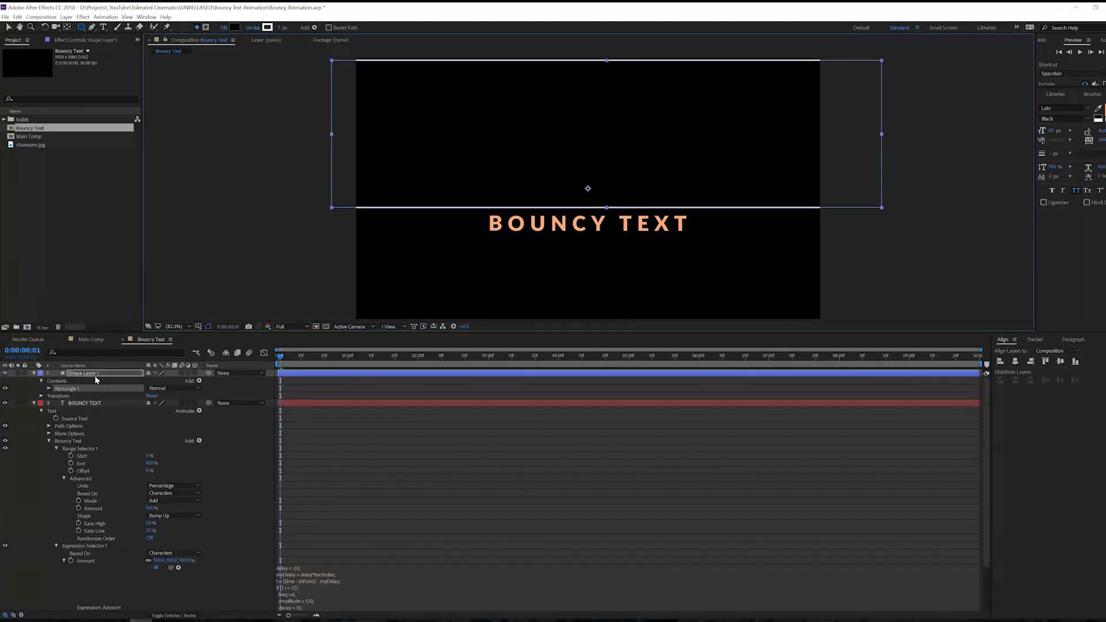
key("Delete")
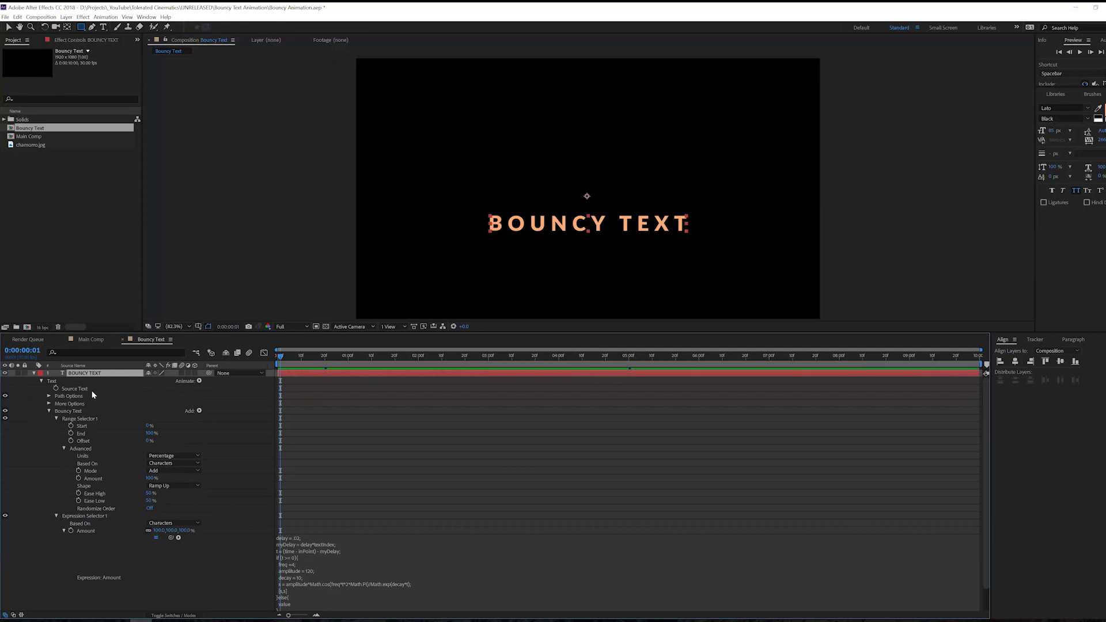
left_click_drag(344, 60, 859, 211)
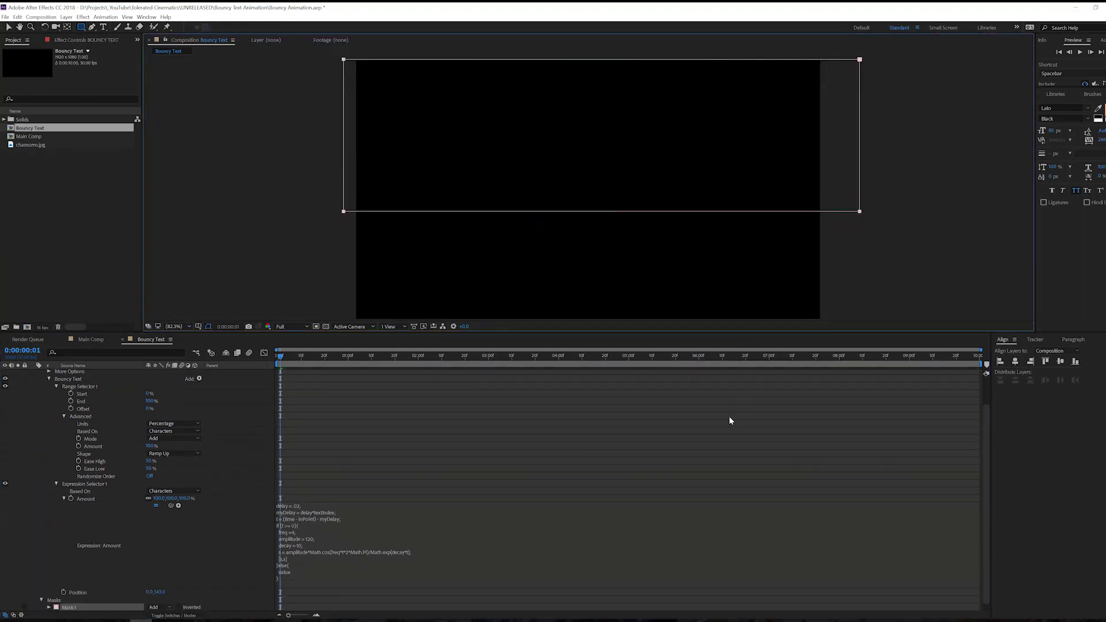
scroll(134, 417, "up", 2)
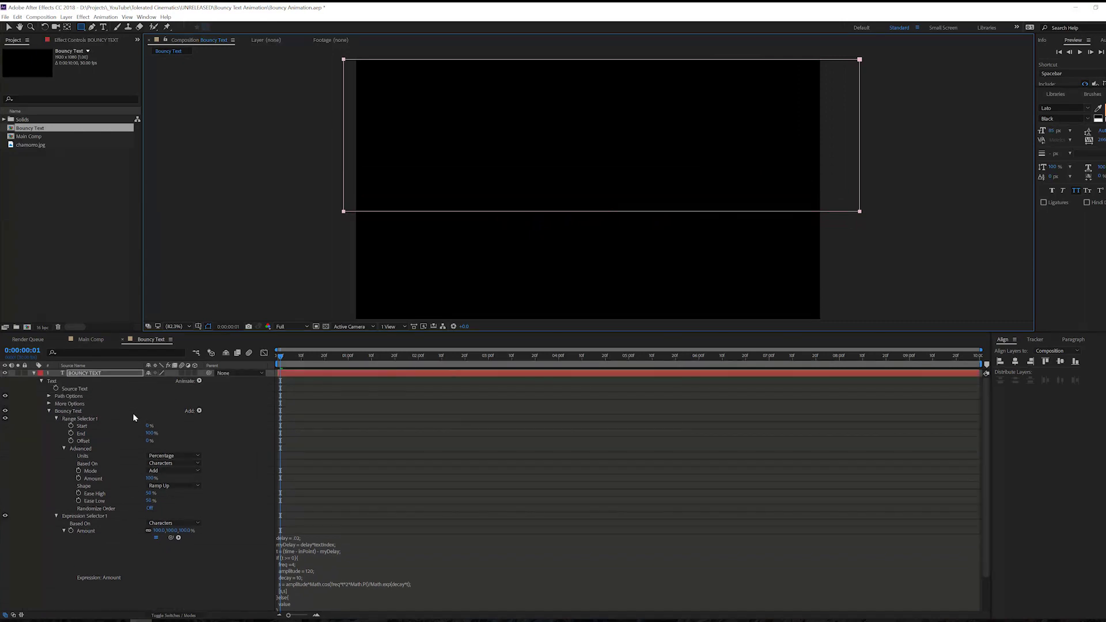
scroll(144, 409, "down", 2)
scroll(146, 413, "up", 2)
scroll(138, 489, "down", 2)
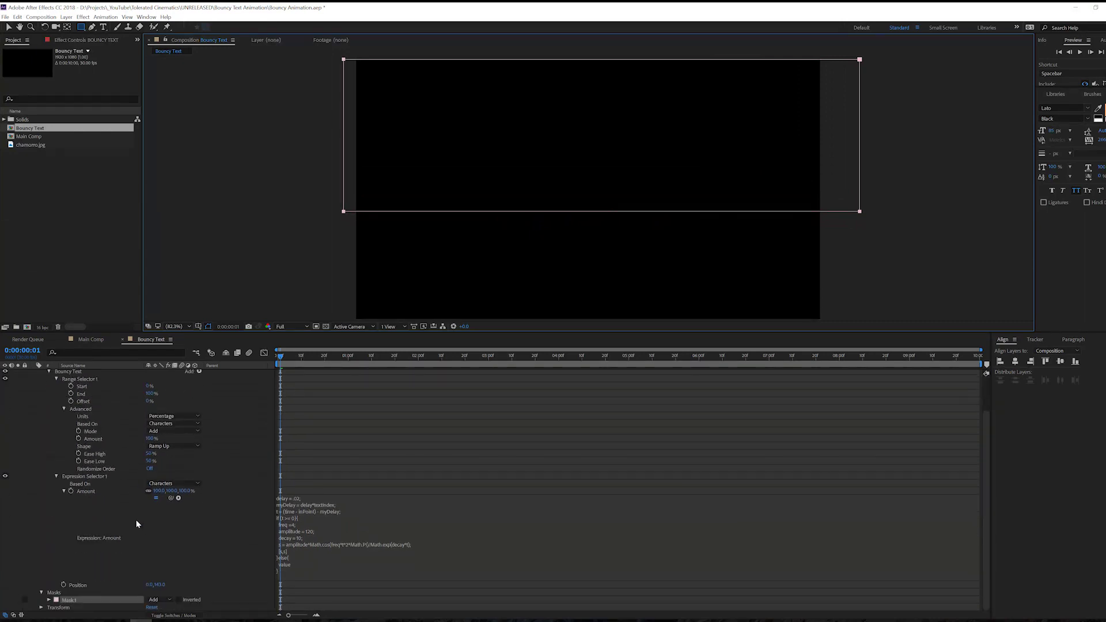
- Set Mask Feather to 25 pixels and preview the masked bouncing text
key("f")
left_click(166, 389)
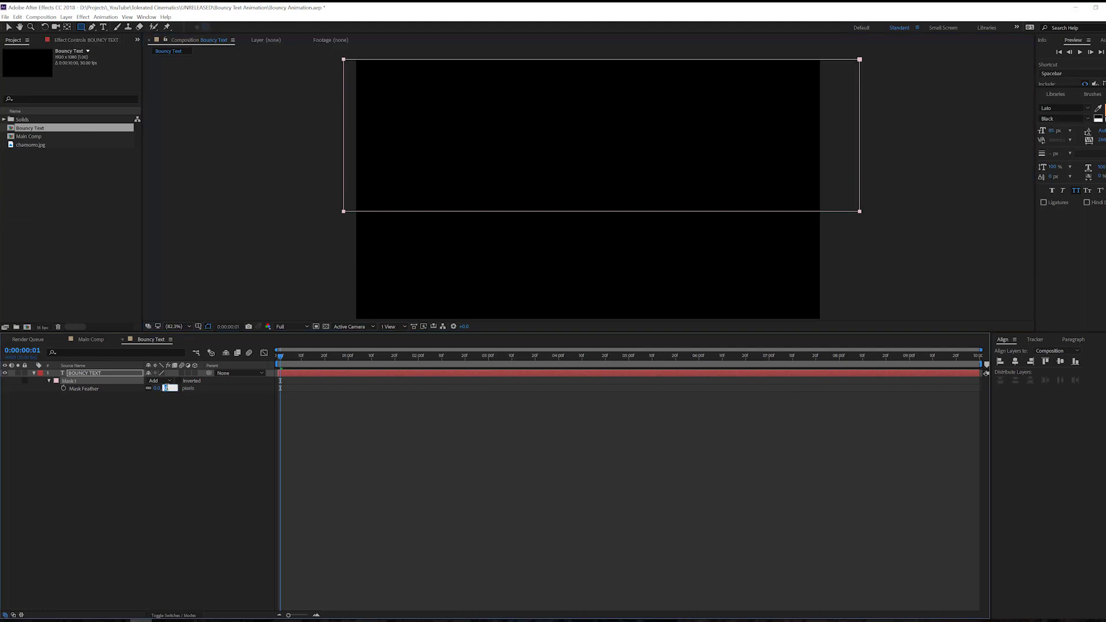
type("25")
left_click(160, 432)
key("space")
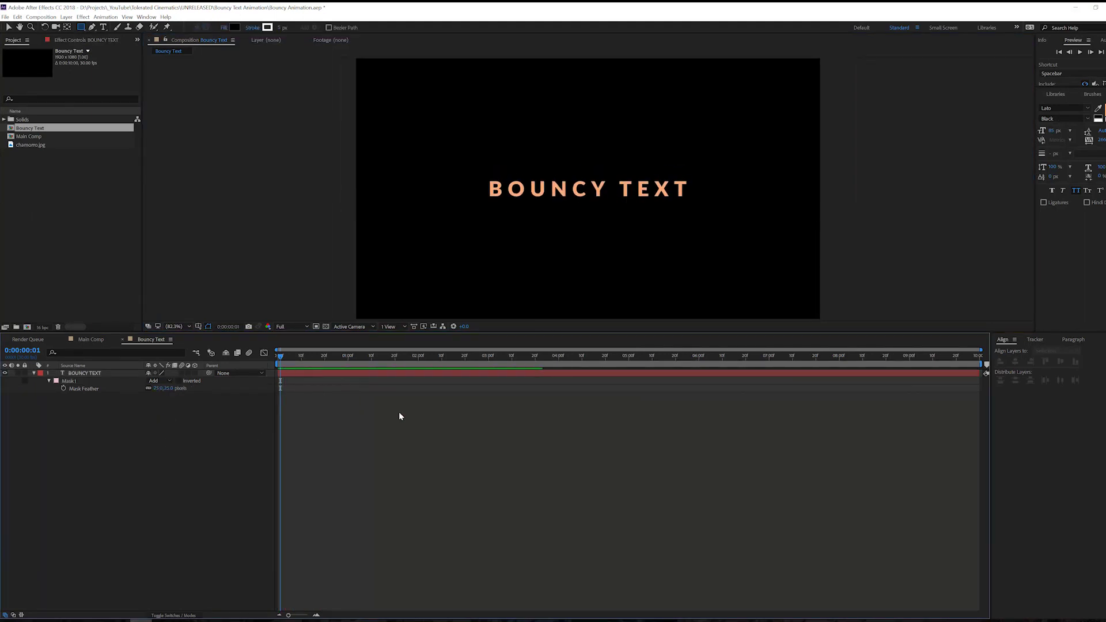
- End the work area at 0:00:01:02 using the N shortcut
left_click(353, 357)
key("n")
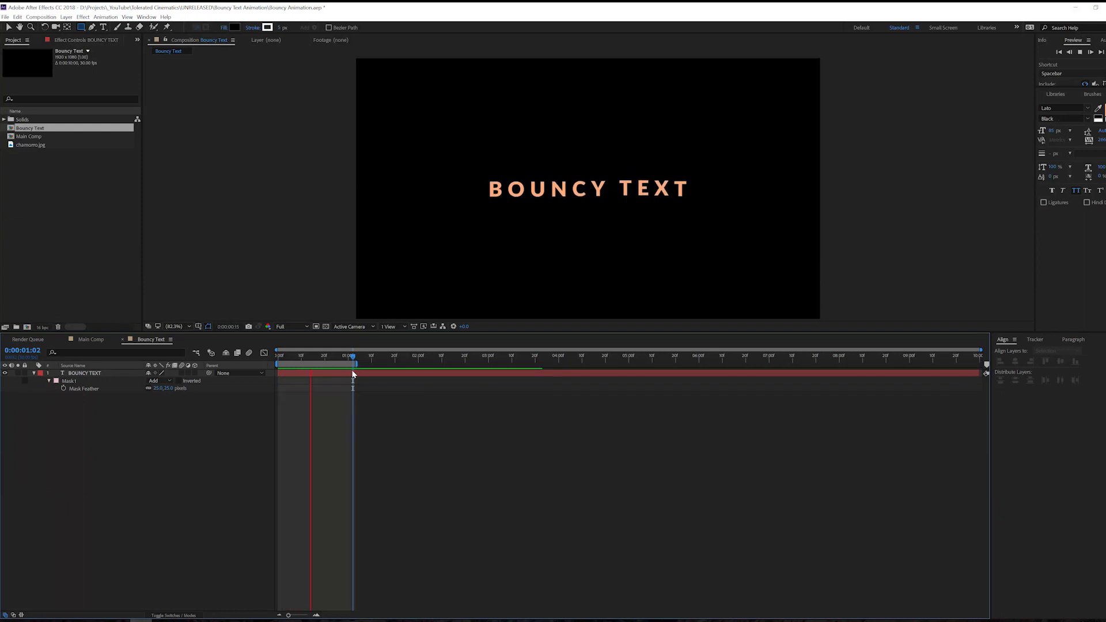